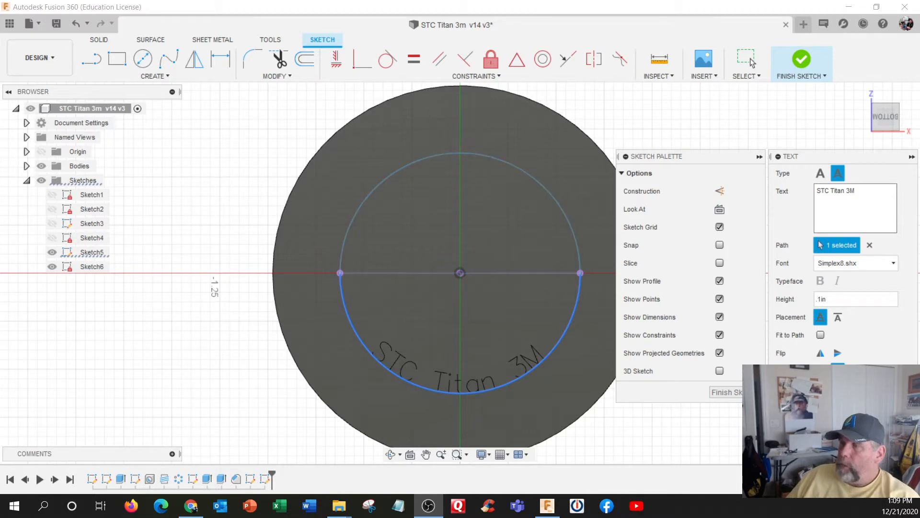
Confirm the "STC Titan 3M" text along the lower half of the circle and finish the sketch
key("Return")
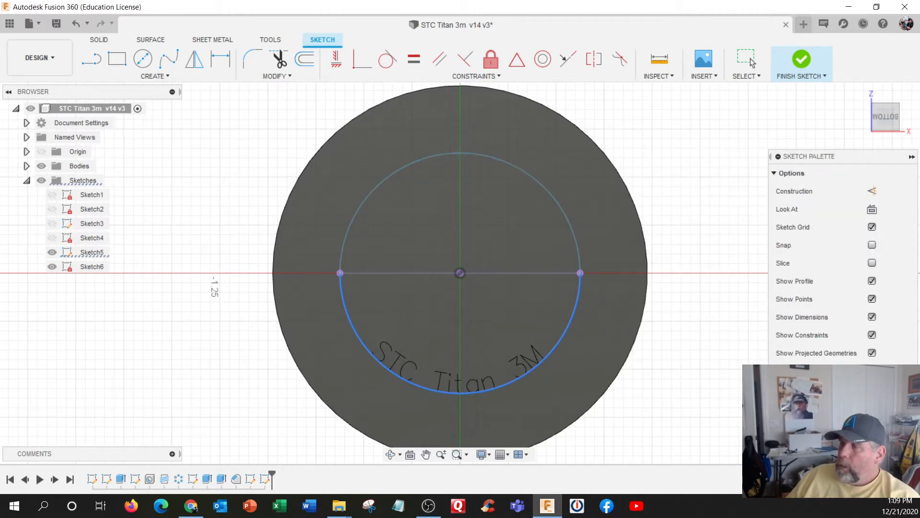
left_click(889, 391)
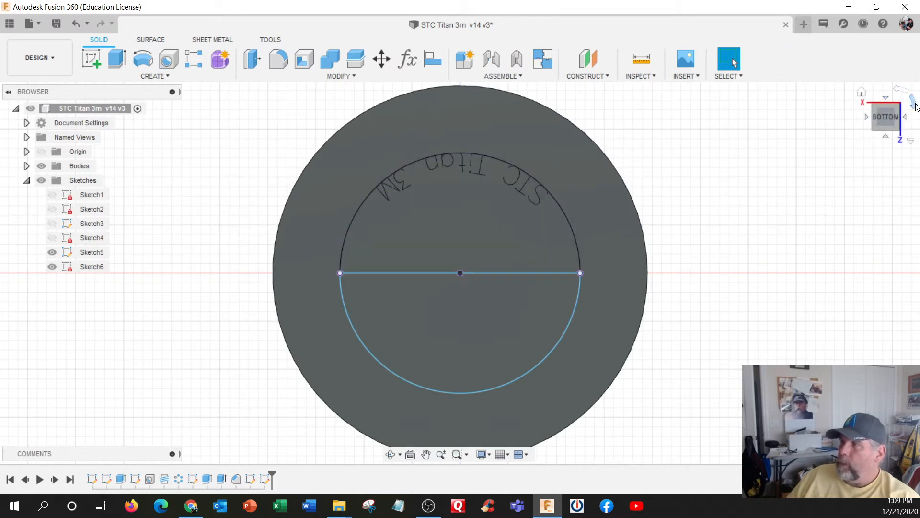
left_click(900, 91)
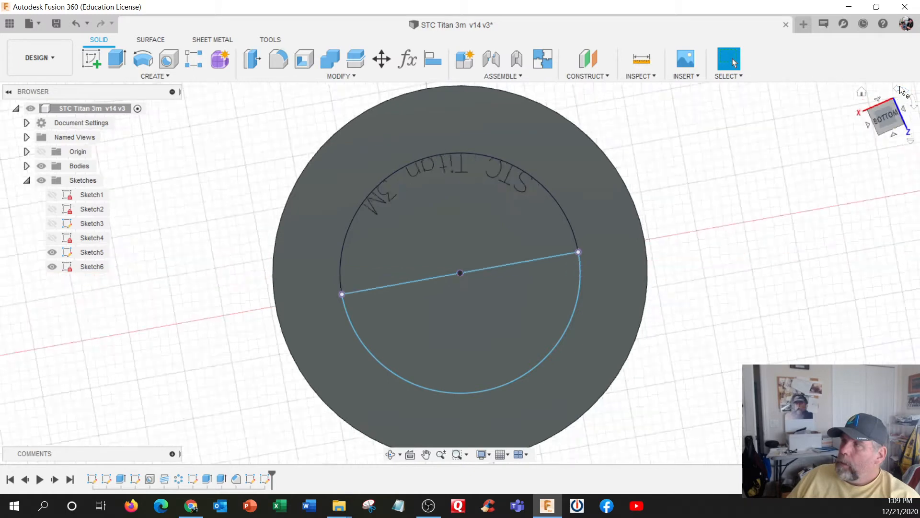
left_click(900, 91)
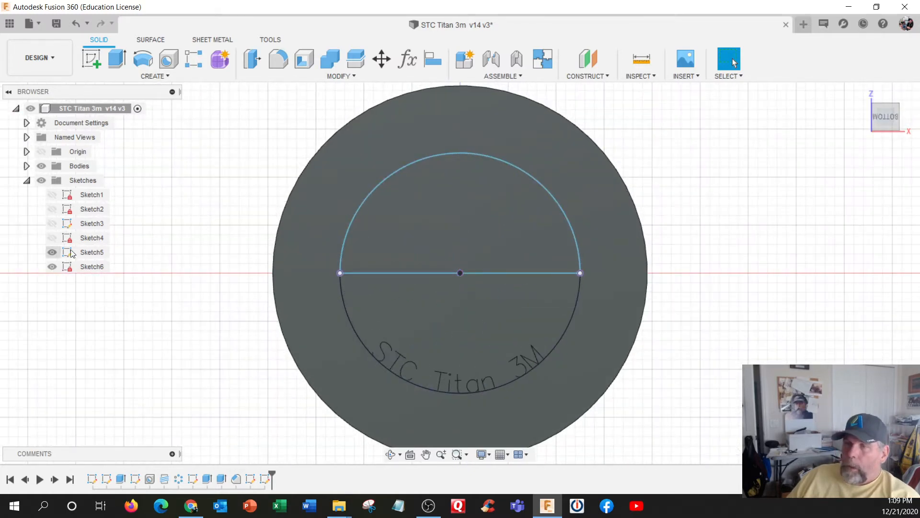
Hide the text sketch Sketch6 and open the circle sketch Sketch5 for editing with the Trim tool
left_click(52, 267)
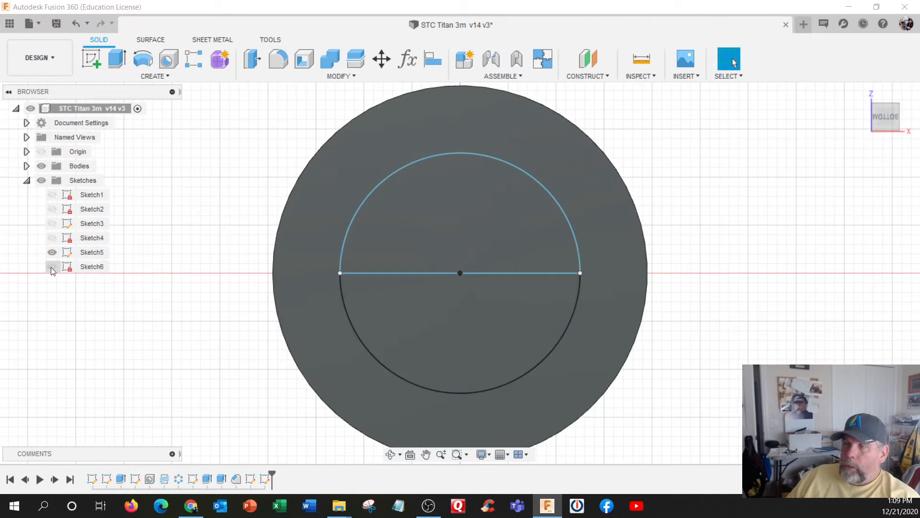
left_click(90, 255)
right_click(91, 258)
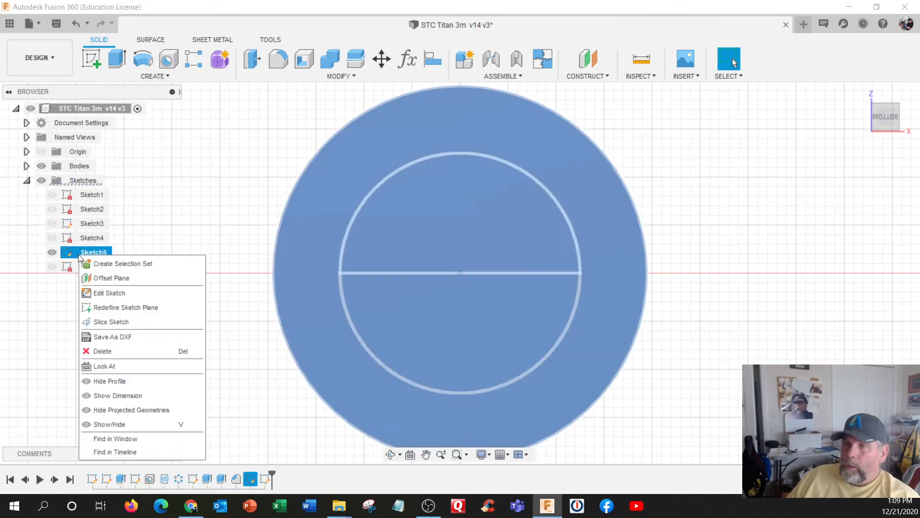
left_click(110, 292)
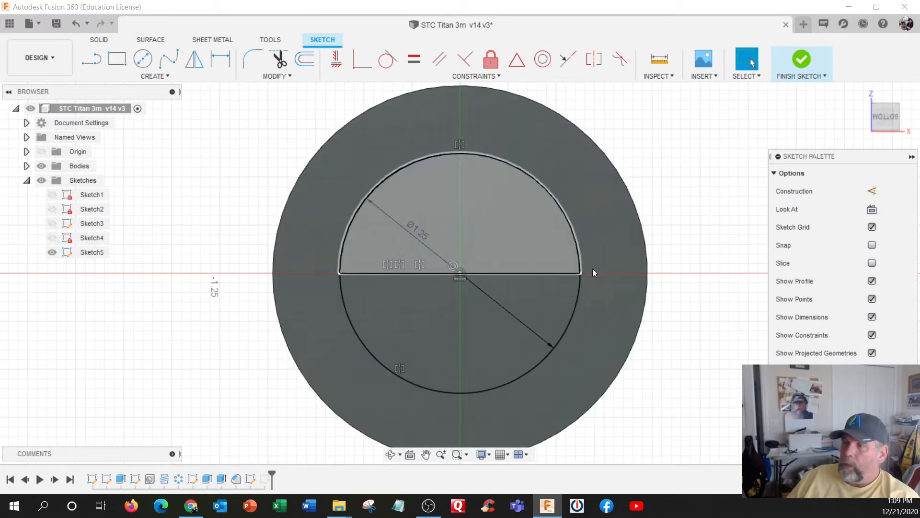
left_click(281, 63)
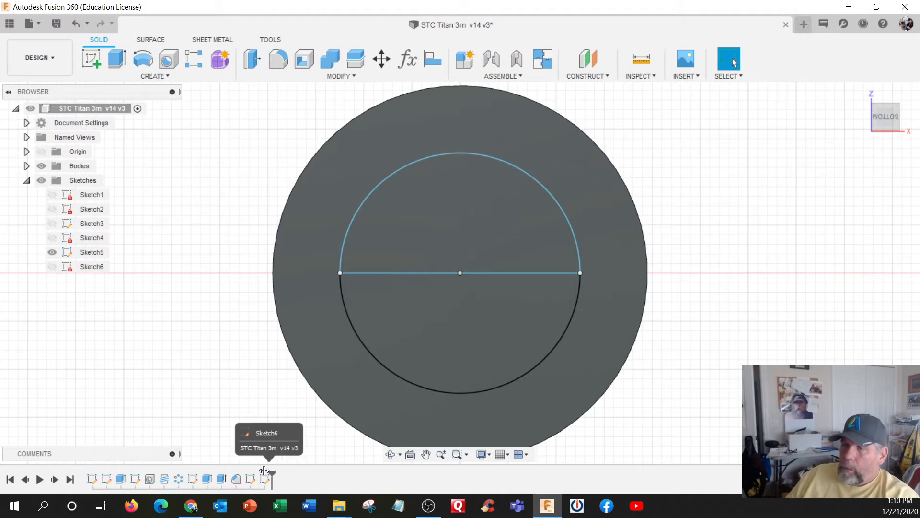
Roll the timeline back before Sketch6, return it to the end, and show Sketch6 again
mouse_move(265, 471)
left_mouse_down()
mouse_move(243, 471)
mouse_move(257, 472)
left_mouse_up()
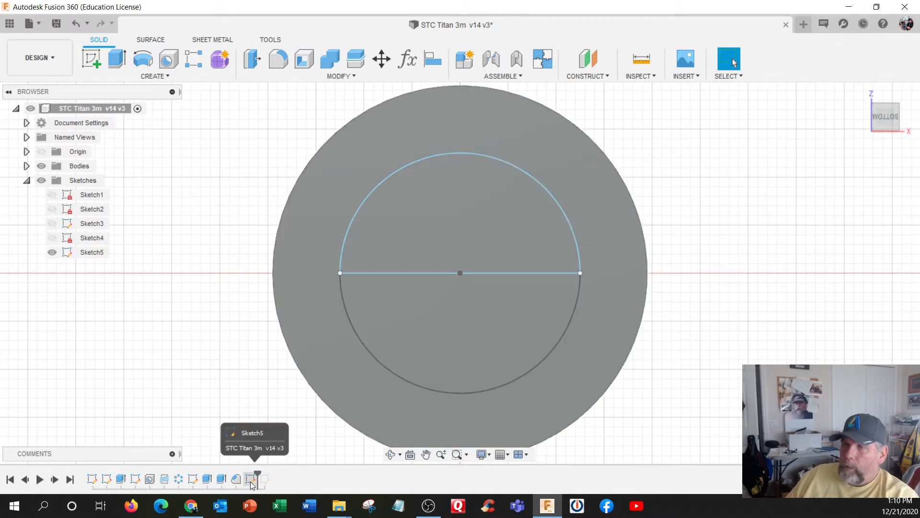
left_click_drag(257, 475, 273, 473)
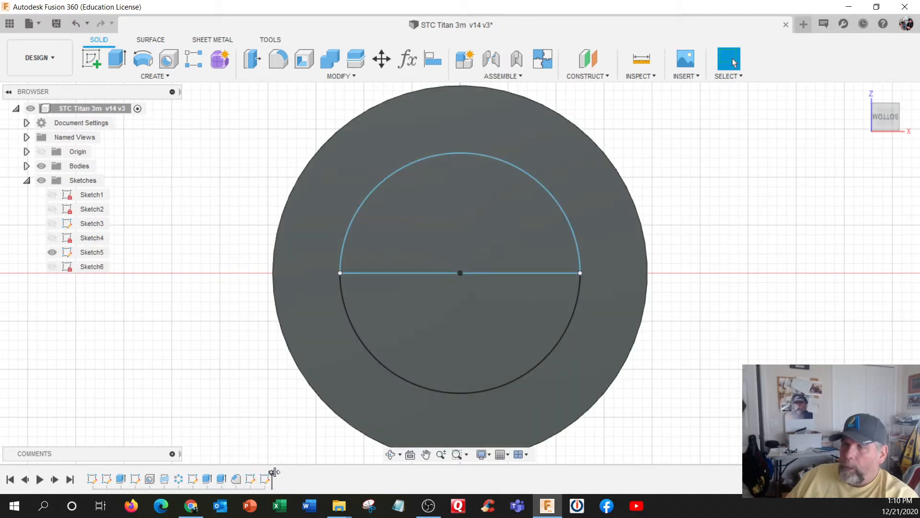
left_click(52, 267)
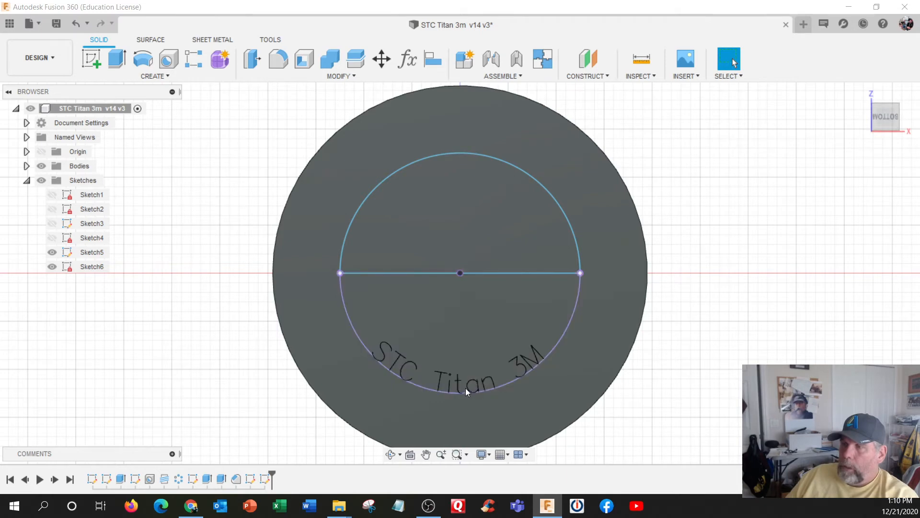
Delete the text sketch Sketch6 and the circle sketch Sketch5
left_click(86, 267)
right_click(78, 267)
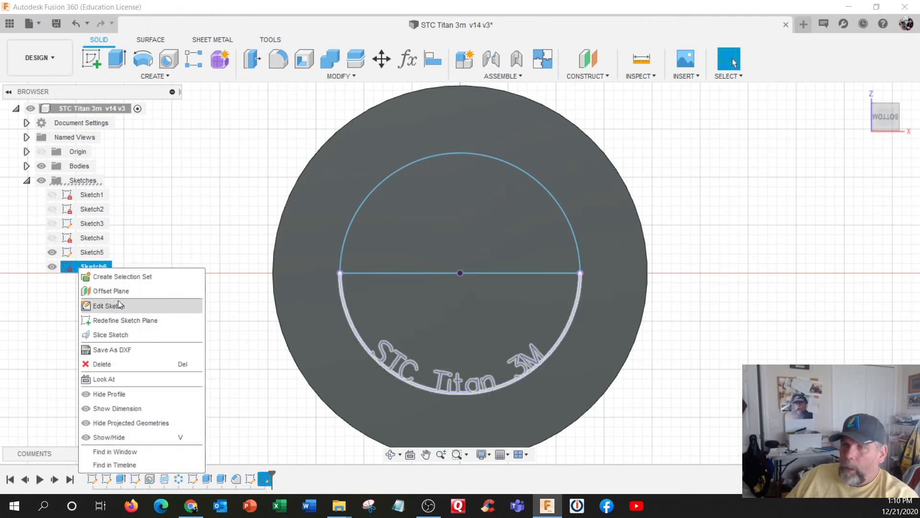
left_click(114, 365)
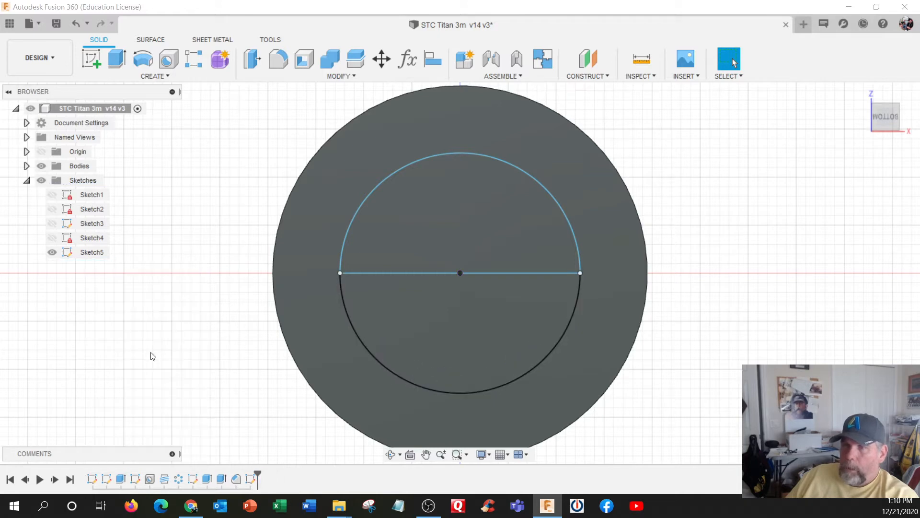
left_click(94, 253)
right_click(95, 253)
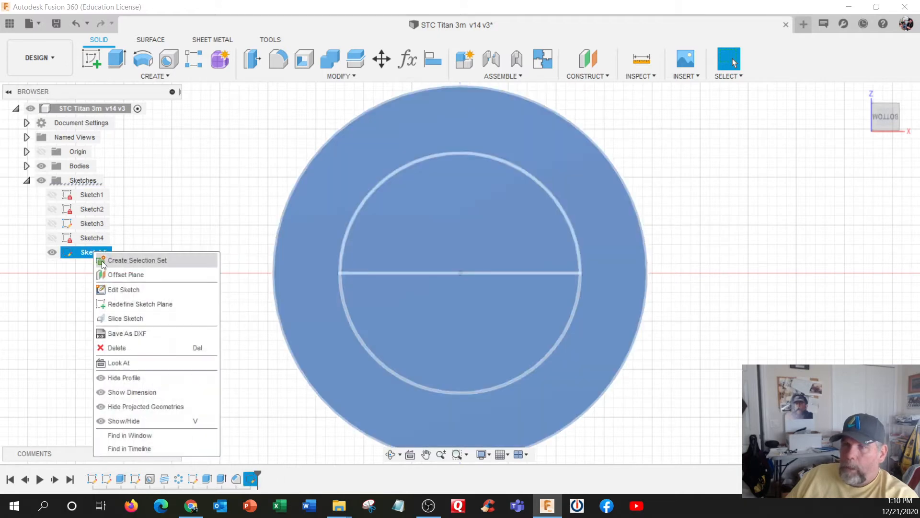
left_click(124, 349)
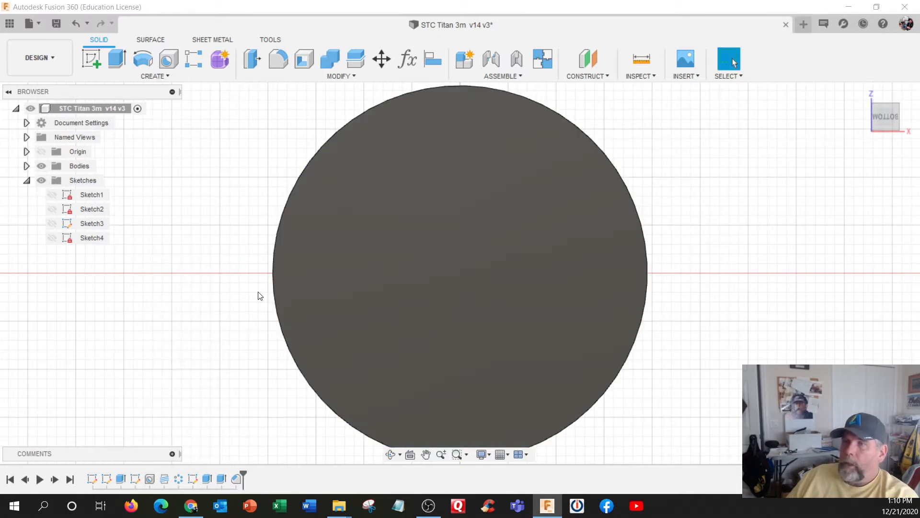
Create a new sketch on the flat circular bottom face of the body
left_click(894, 92)
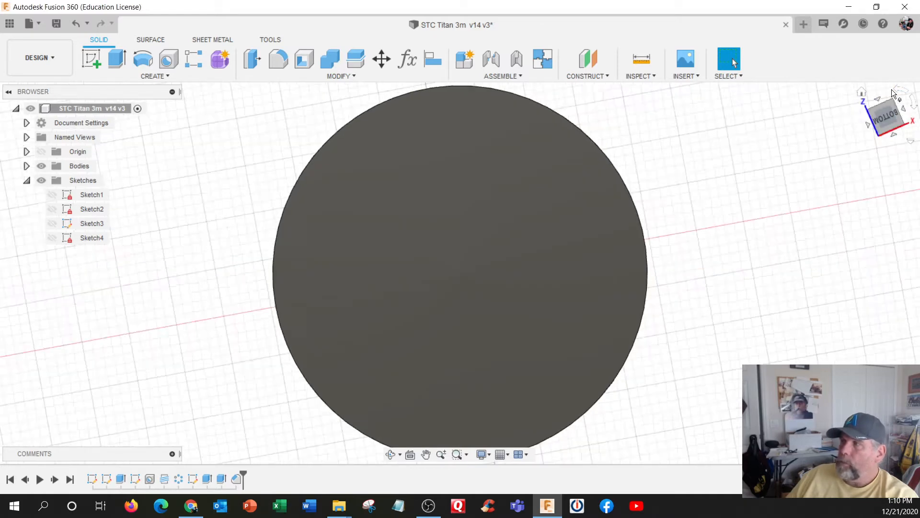
left_click(894, 92)
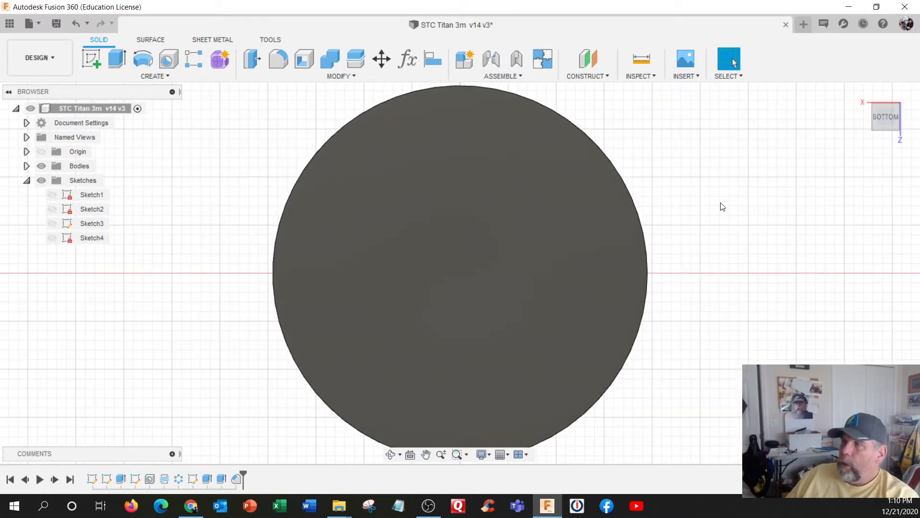
middle_click_drag(700, 227, 660, 199, "shift")
scroll(653, 195, "down", 4)
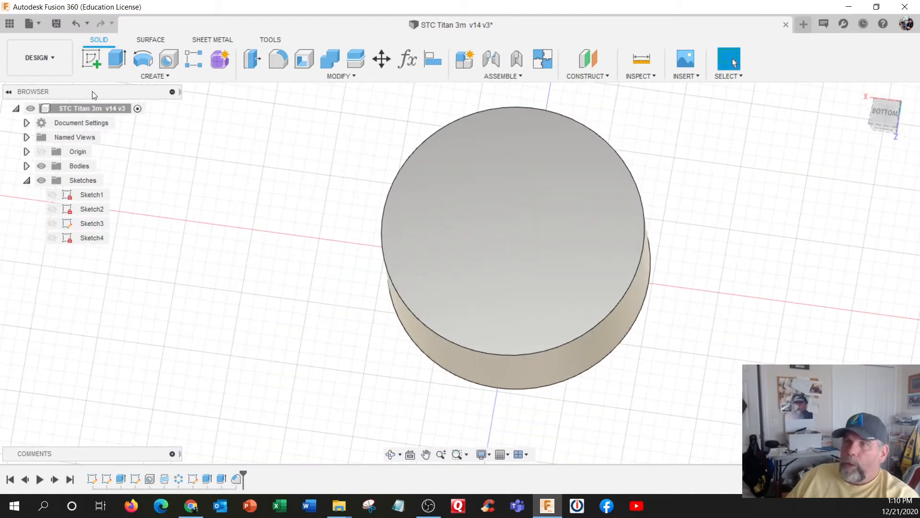
left_click(93, 59)
left_click(515, 155)
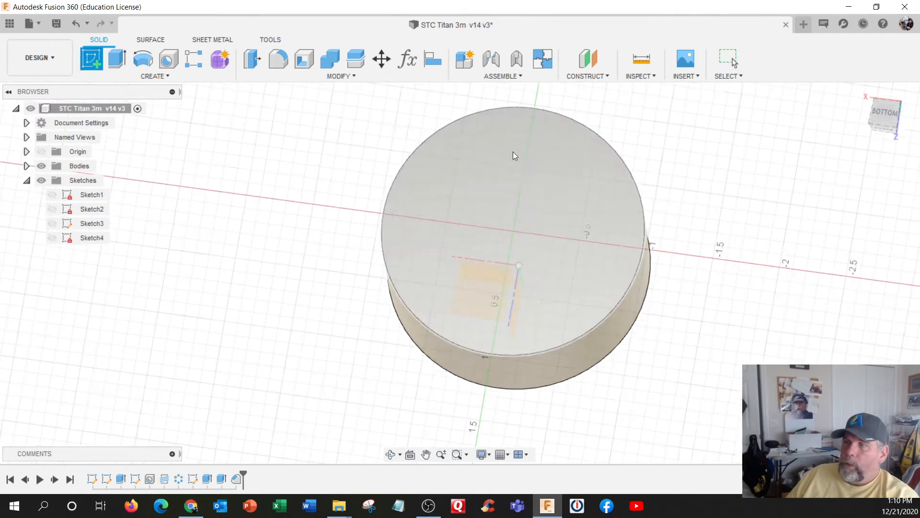
left_click(491, 172)
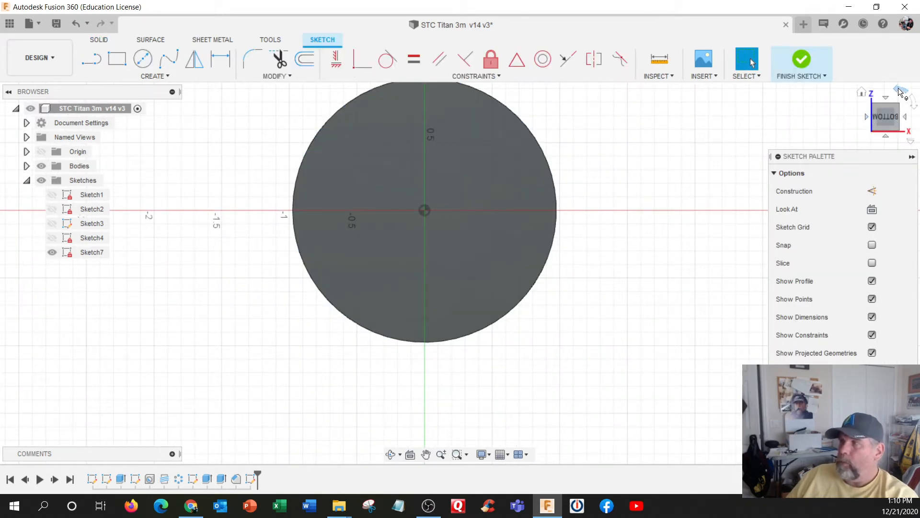
Draw a circle with a 1.25 in diameter centred on the origin of the bottom face
left_click(900, 91)
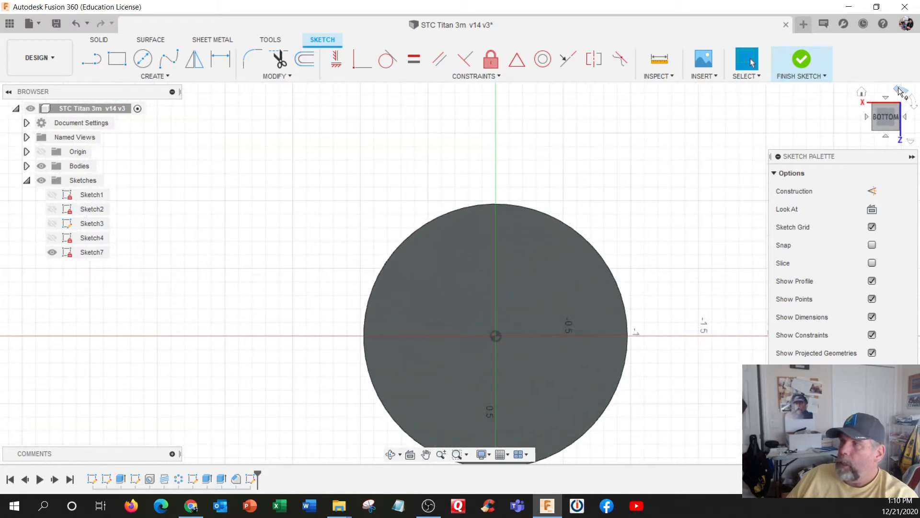
scroll(650, 252, "up", 2)
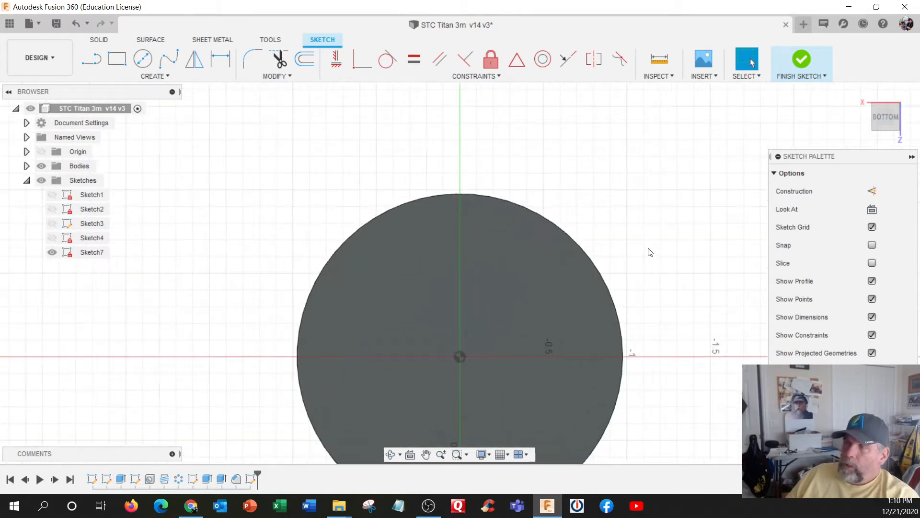
scroll(648, 251, "down", 2)
scroll(657, 253, "up", 3)
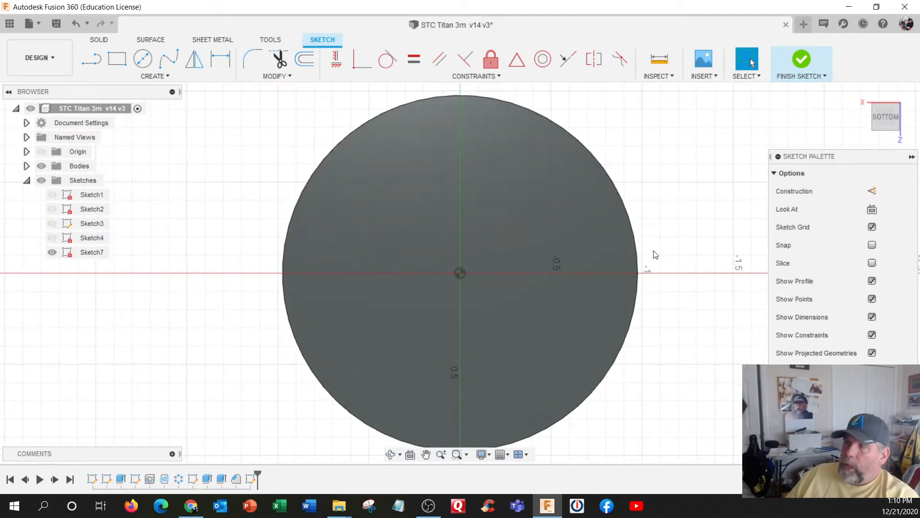
scroll(656, 254, "down", 1)
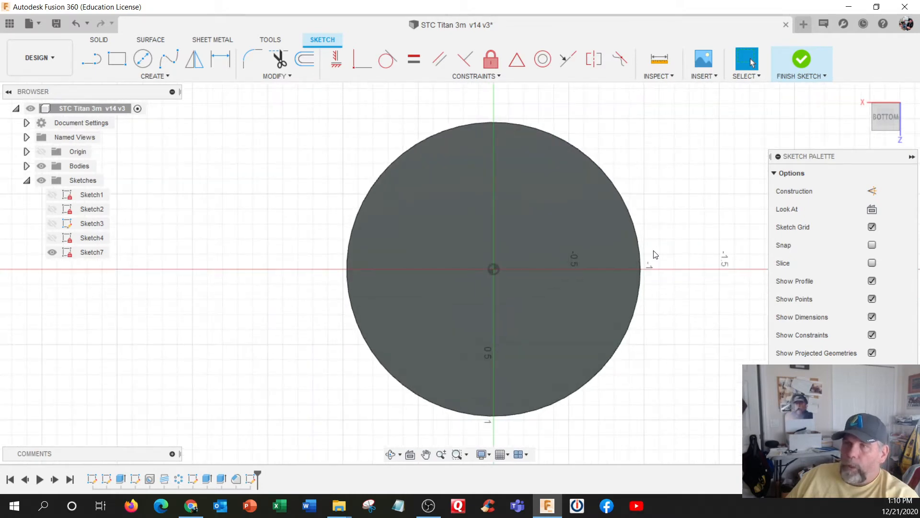
left_click(142, 63)
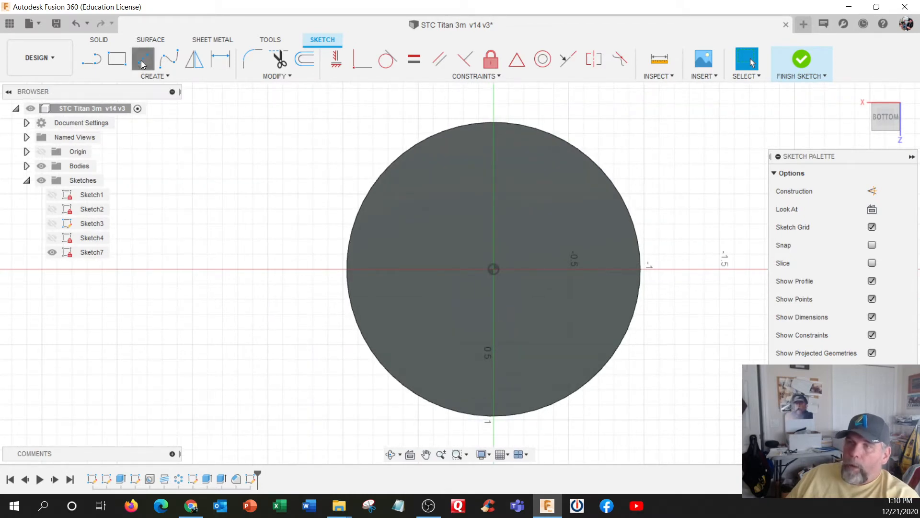
left_click(494, 272)
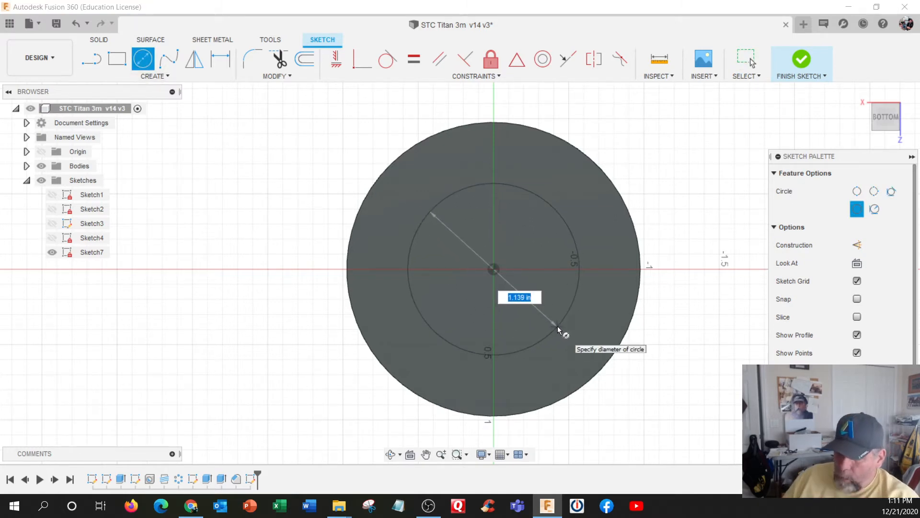
type("1.25")
key("Tab")
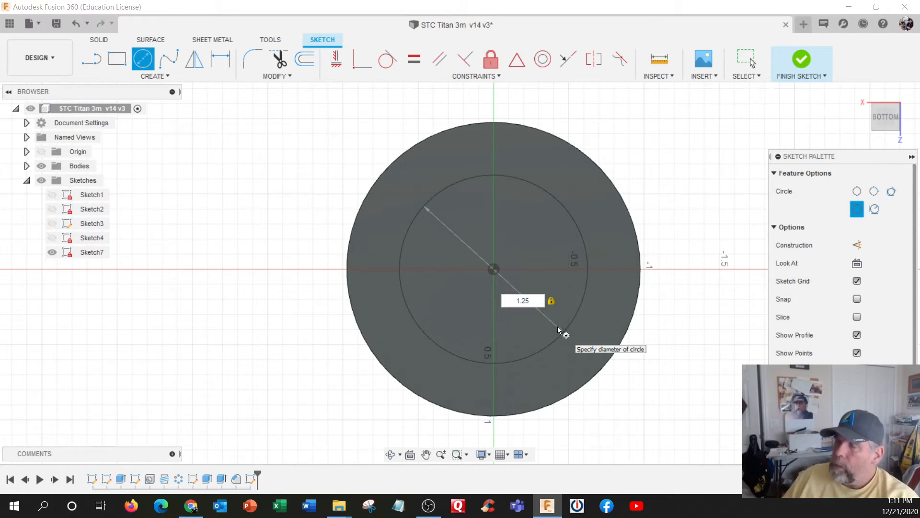
key("Return")
key("Escape")
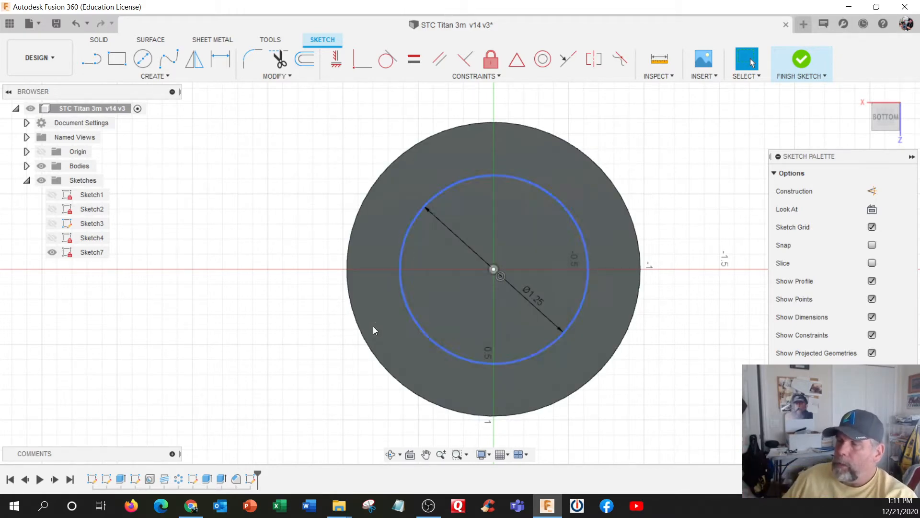
Draw a horizontal line through the centre across the full 1.25 in circle and finish the sketch
left_click(94, 59)
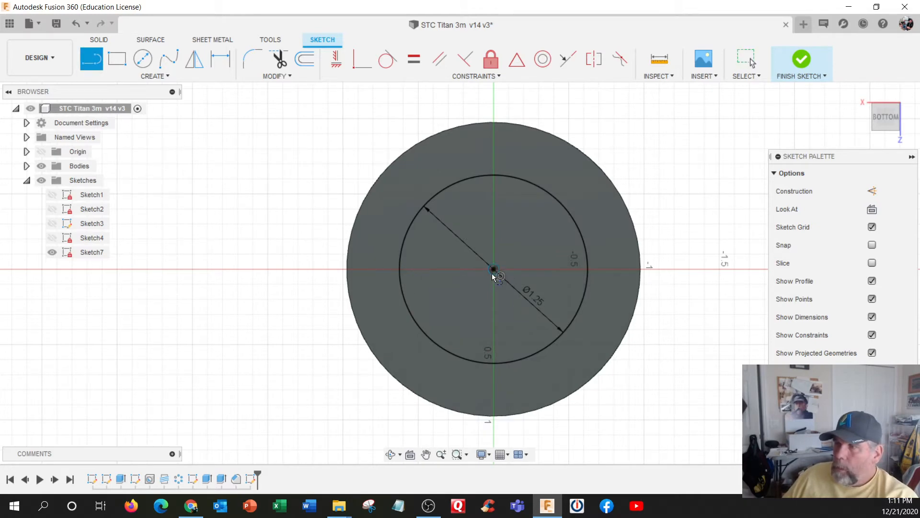
scroll(379, 274, "up", 4)
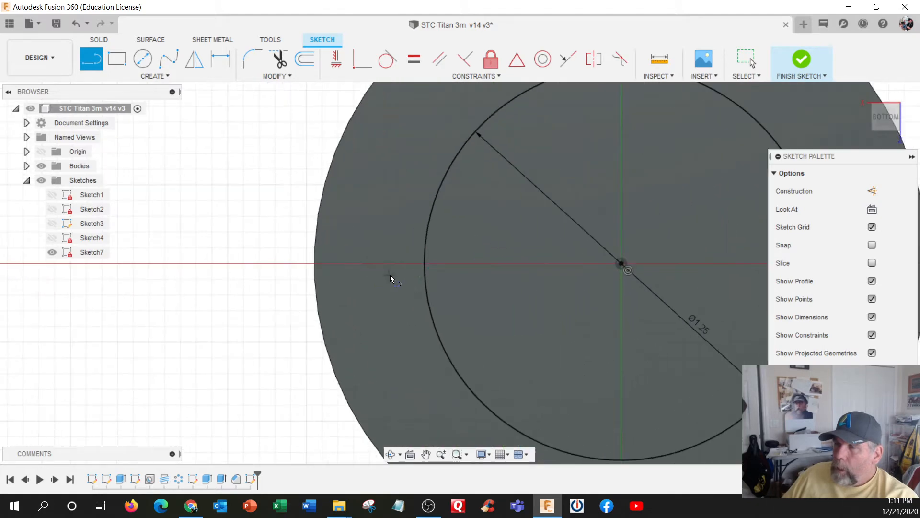
left_click(424, 263)
scroll(482, 266, "up", 2)
scroll(470, 259, "down", 3)
scroll(470, 259, "down", 4)
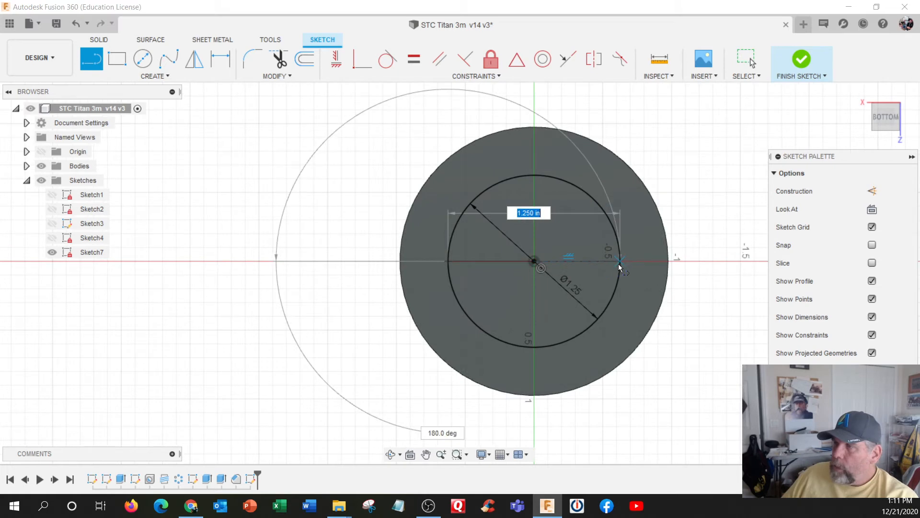
double_click(618, 264)
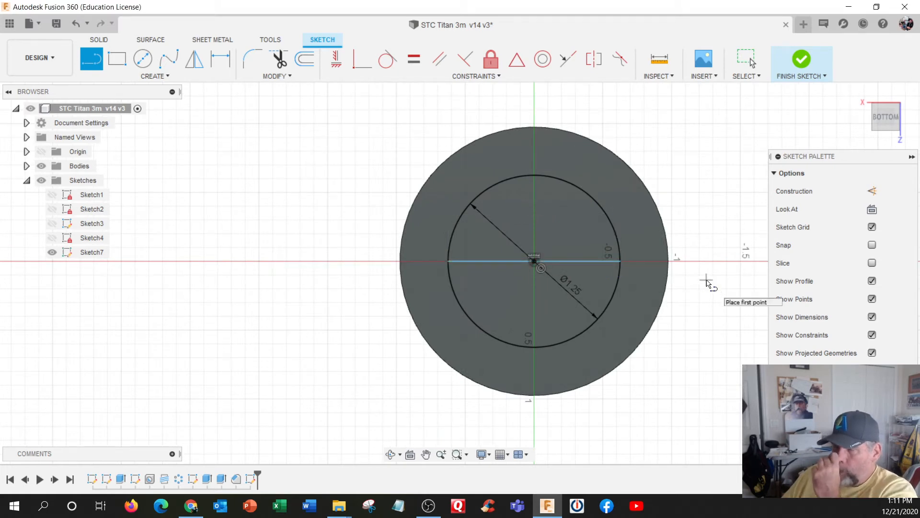
left_click(280, 60)
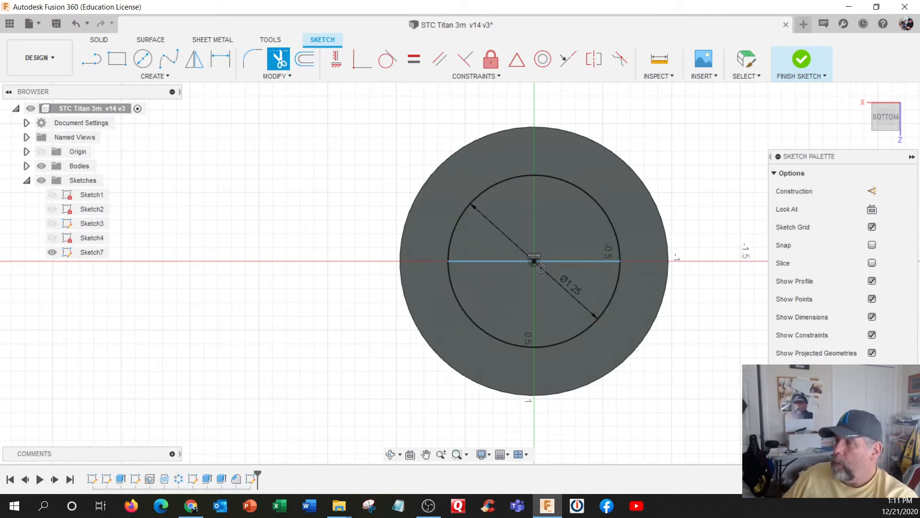
left_click(883, 394)
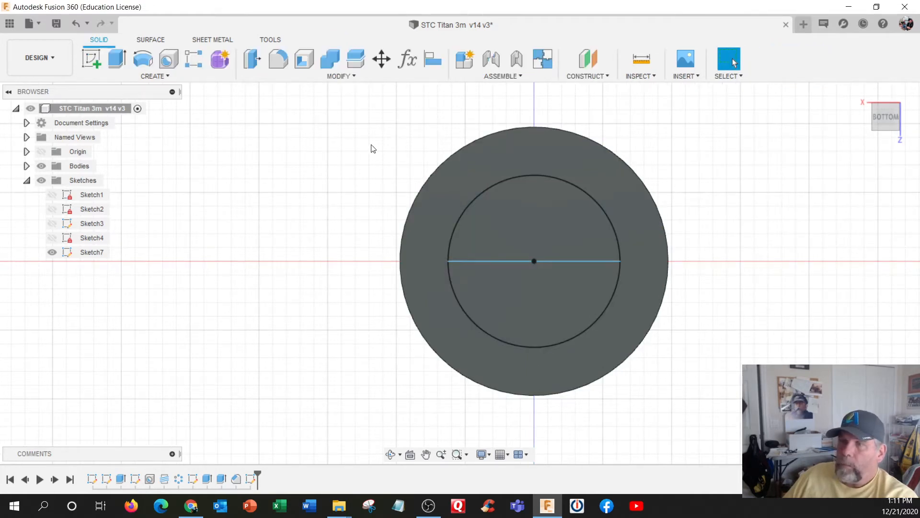
Create a new sketch on the body's bottom face and turn the view so the dividing line lies horizontal
left_click(99, 64)
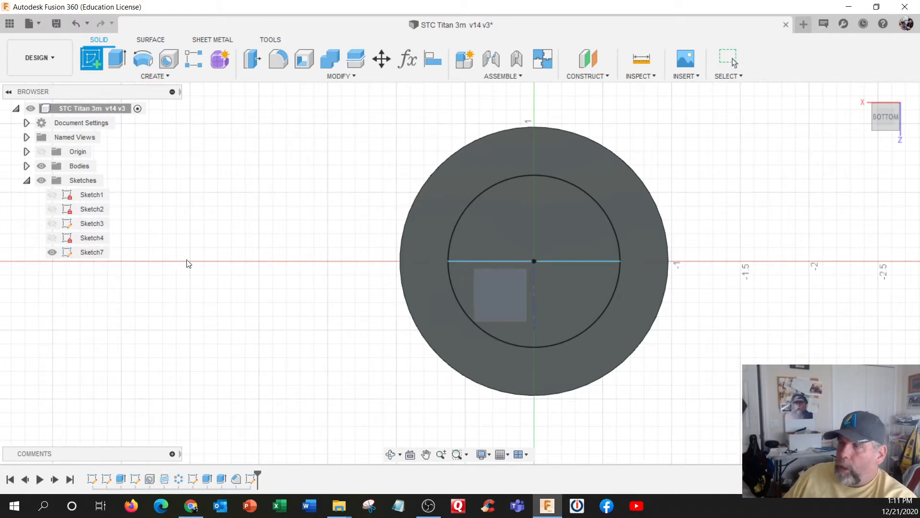
middle_click_drag(331, 281, 331, 244, "shift")
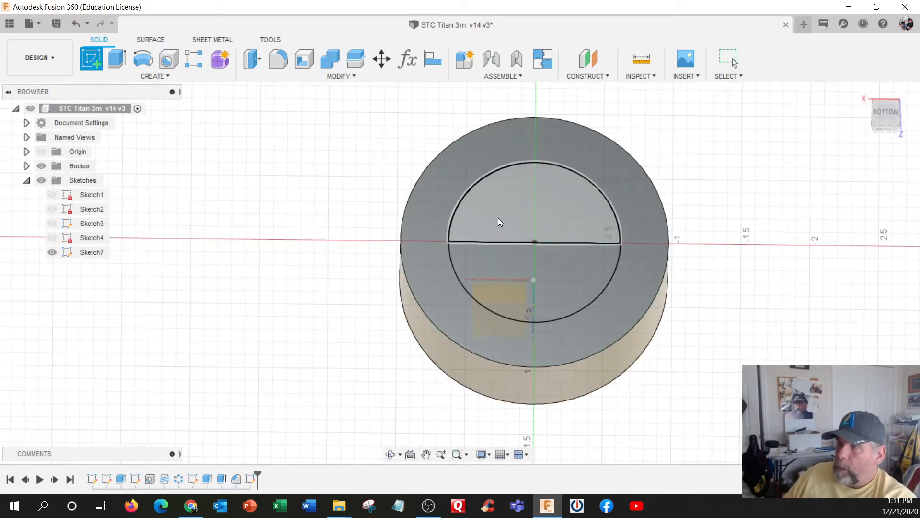
left_click(500, 222)
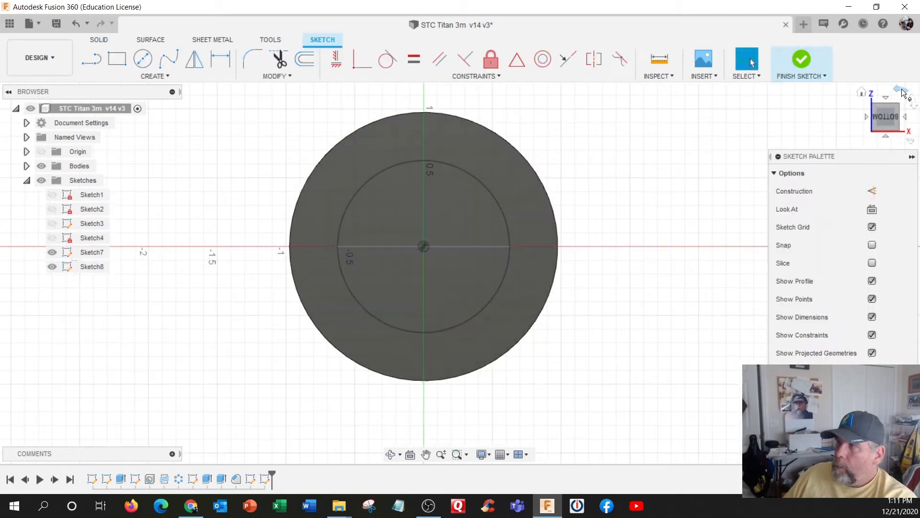
left_click(901, 91)
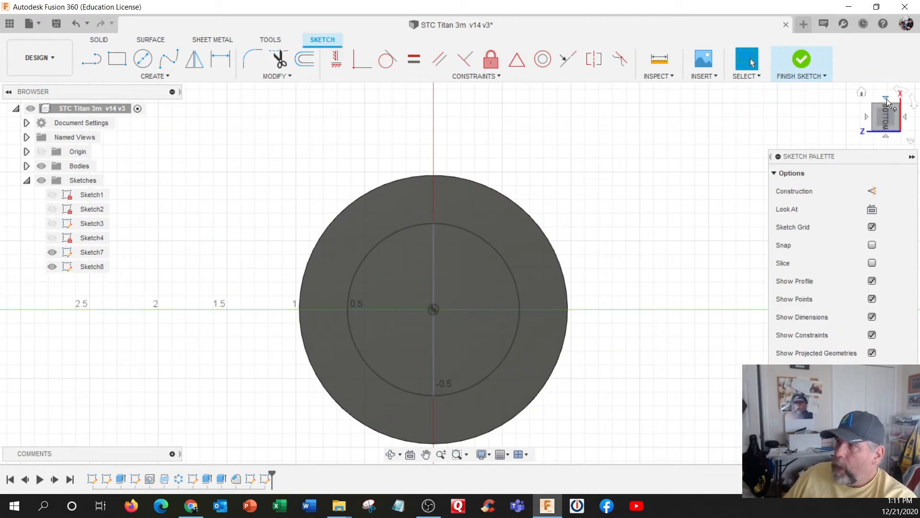
left_click(902, 90)
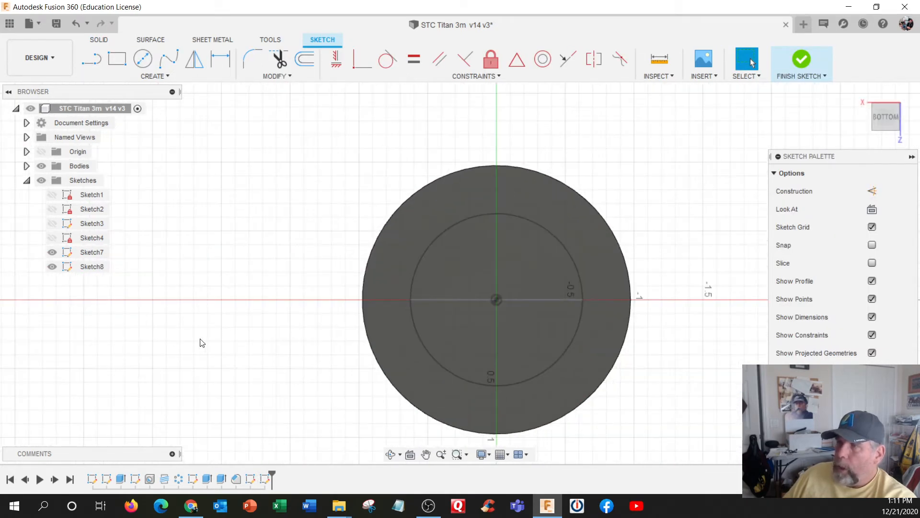
left_click(154, 76)
left_click(115, 223)
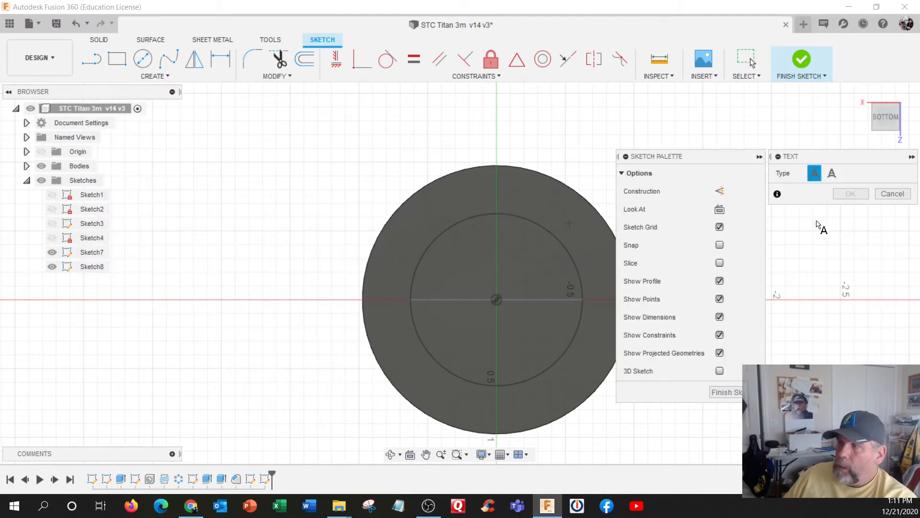
left_click(832, 174)
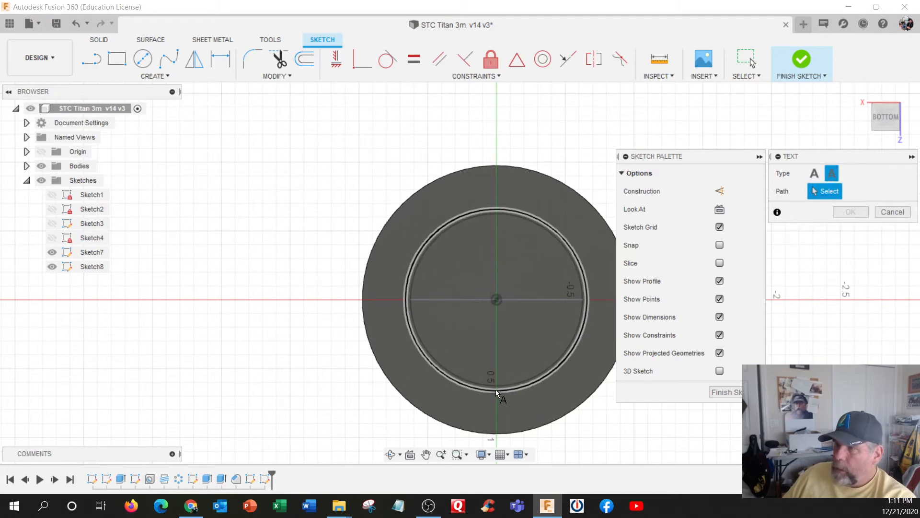
scroll(500, 389, "up", 3)
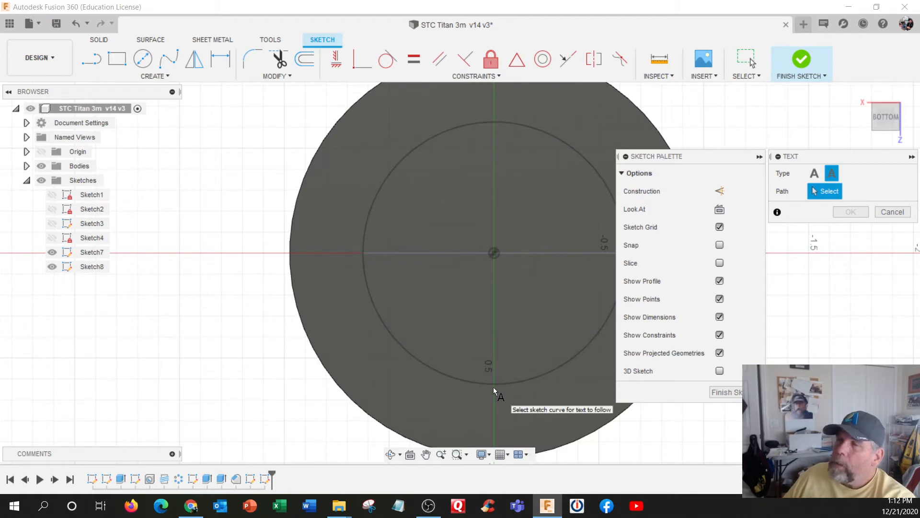
middle_click_drag(494, 408, 485, 386, "shift")
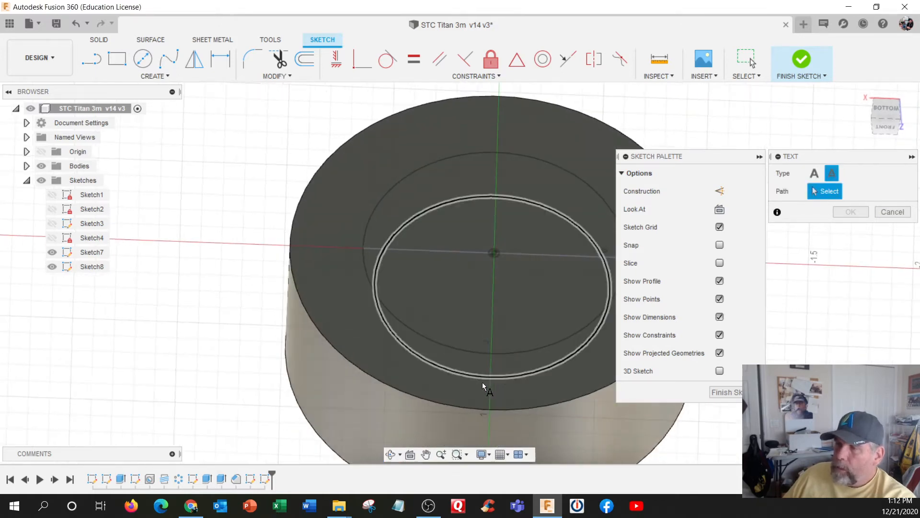
left_click(469, 349)
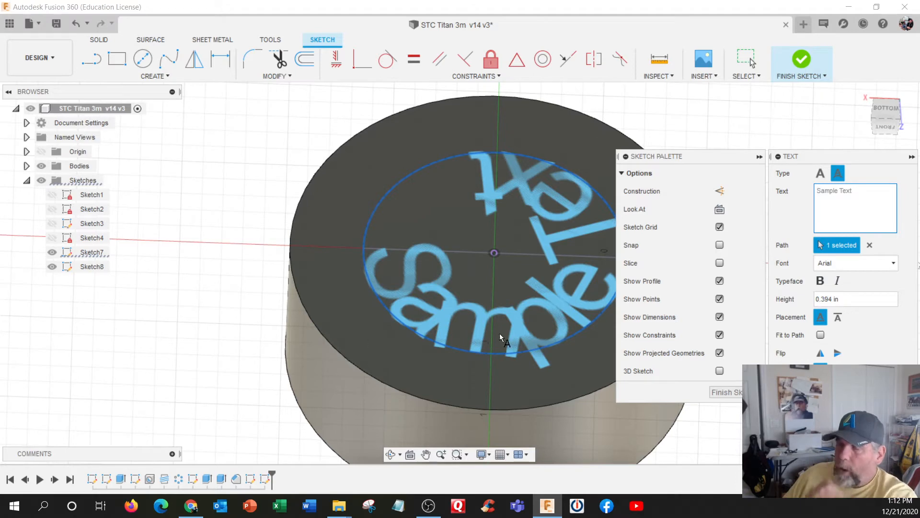
left_click(751, 62)
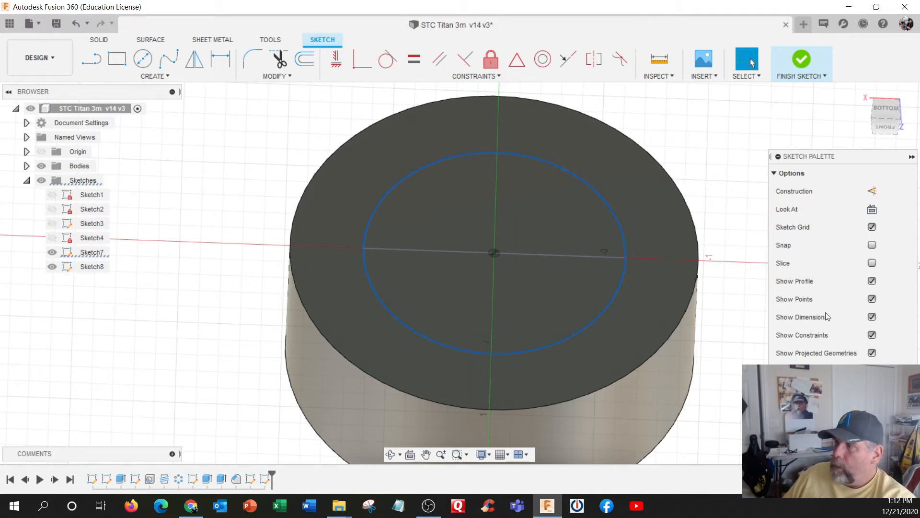
Finish the new sketch and hide Sketch8, leaving Sketch7 with the circle and dividing line shown
left_click(802, 59)
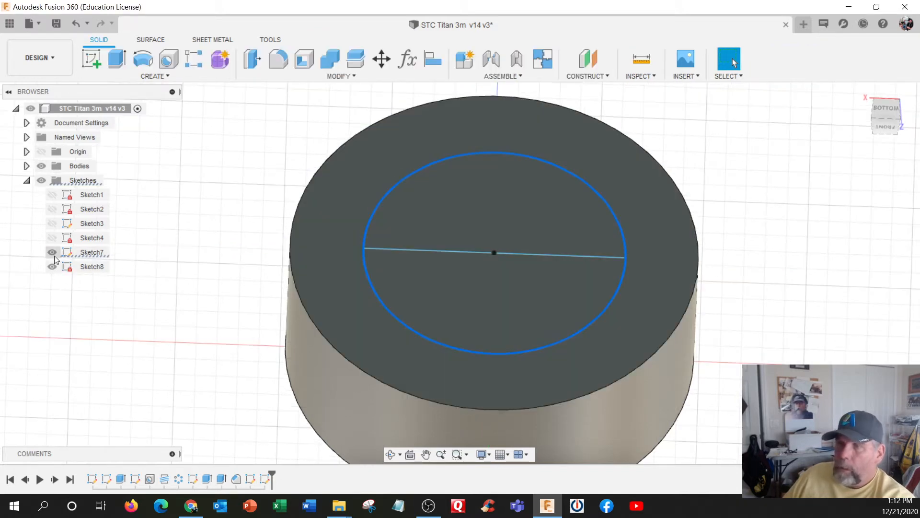
left_click(56, 266)
middle_click_drag(190, 216, 190, 244, "shift")
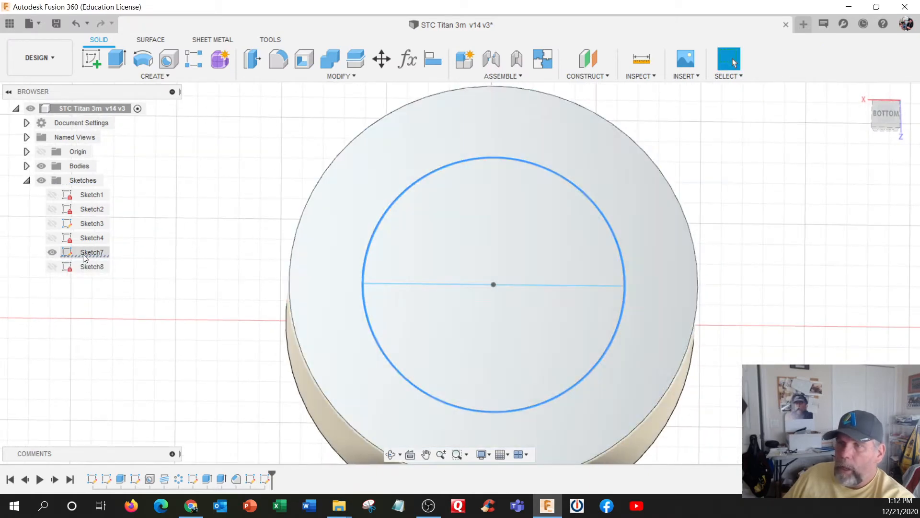
Edit Sketch7, trim away the half of the 1.25 in circle on the positive Z side of the dividing line, and finish the sketch
right_click(82, 254)
left_click(121, 292)
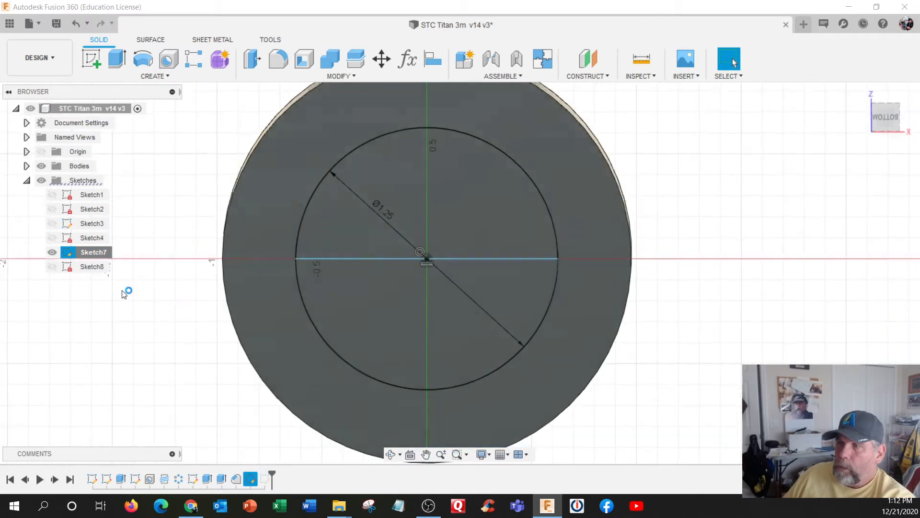
left_click(279, 62)
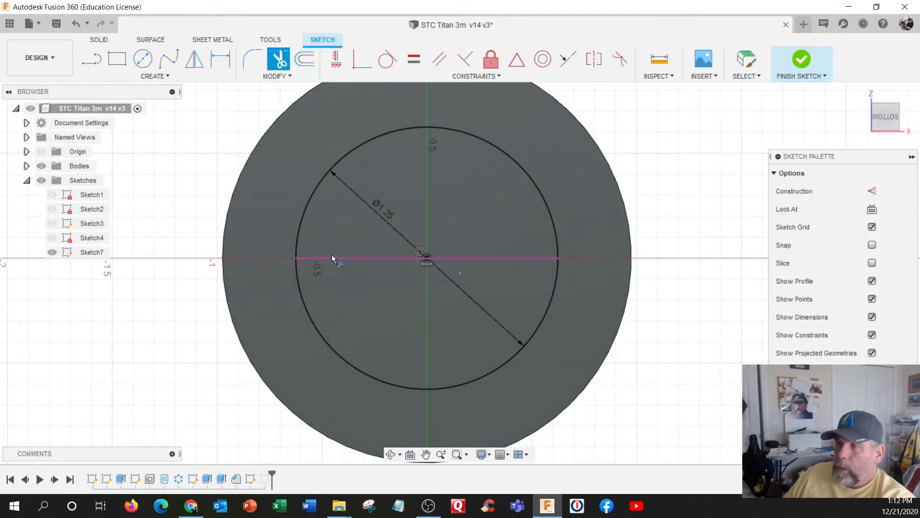
left_click(312, 201)
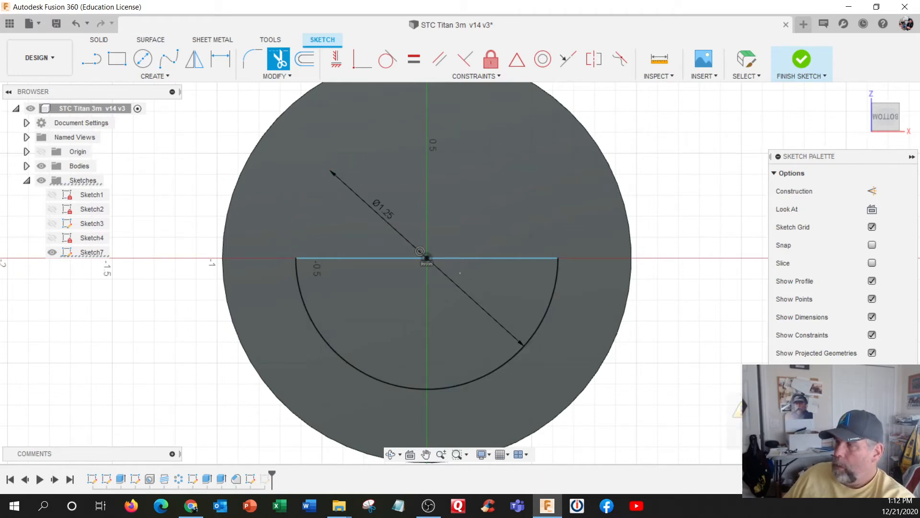
left_click(844, 391)
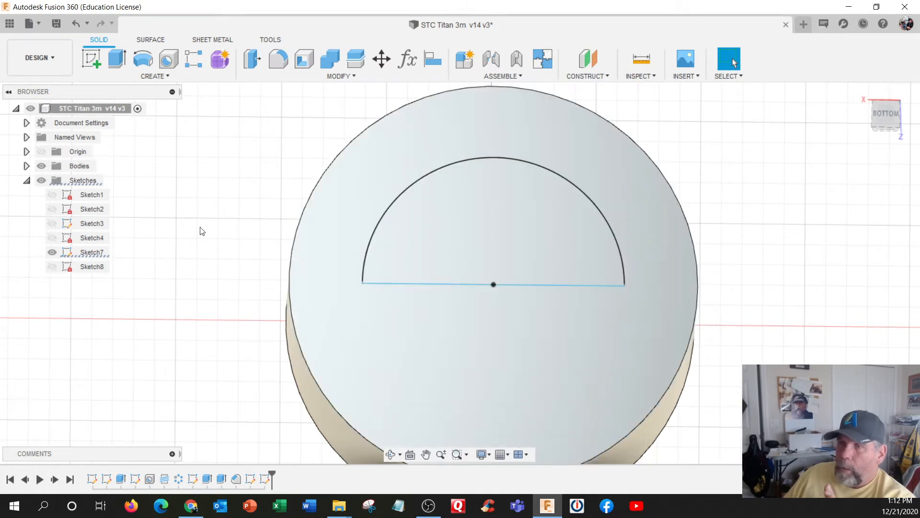
Reopen Sketch7, mirror the remaining half-circle arc about the horizontal dividing line, and finish the sketch
right_click(99, 253)
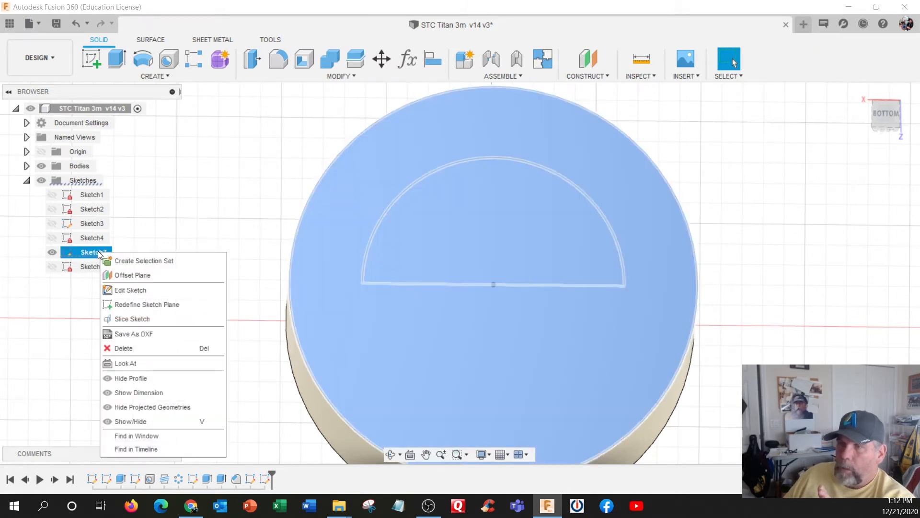
left_click(130, 291)
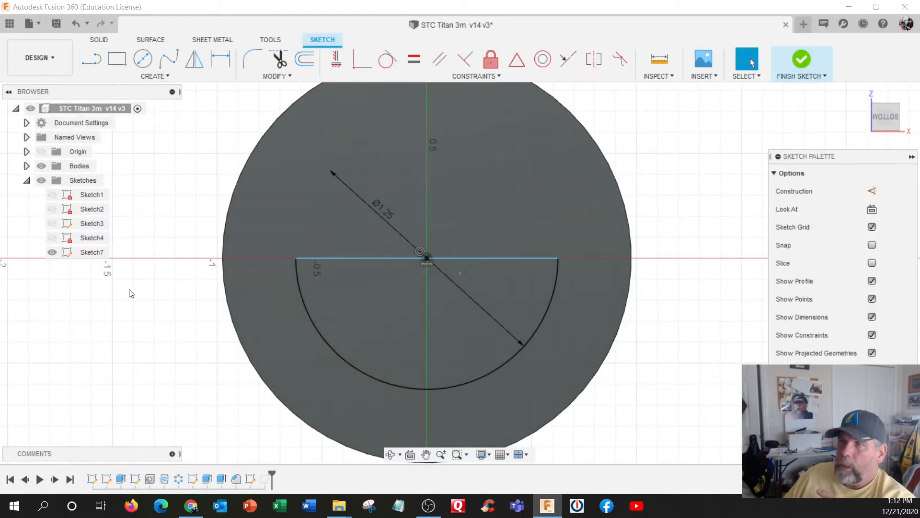
left_click(194, 60)
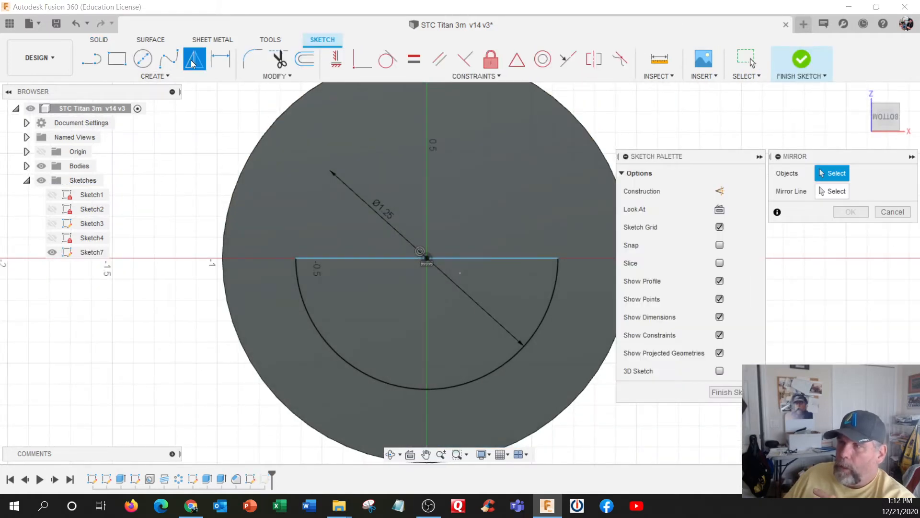
left_click(307, 309)
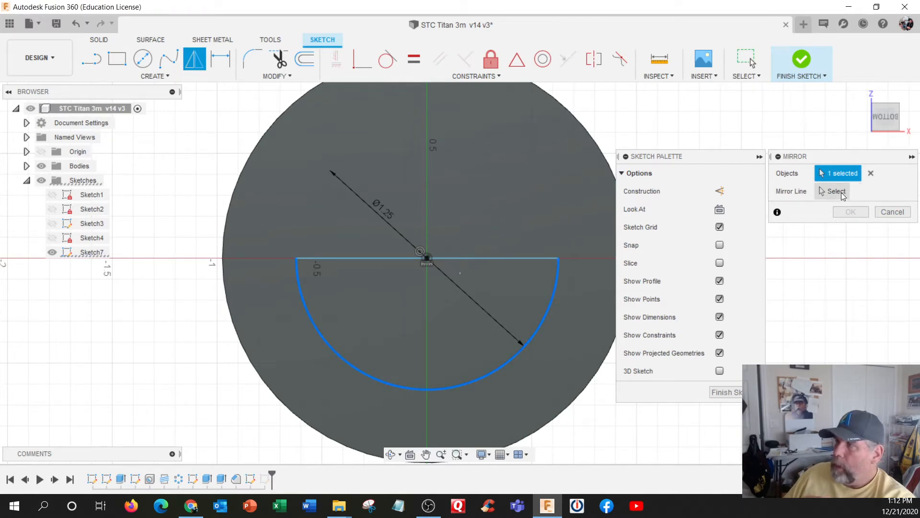
left_click(392, 259)
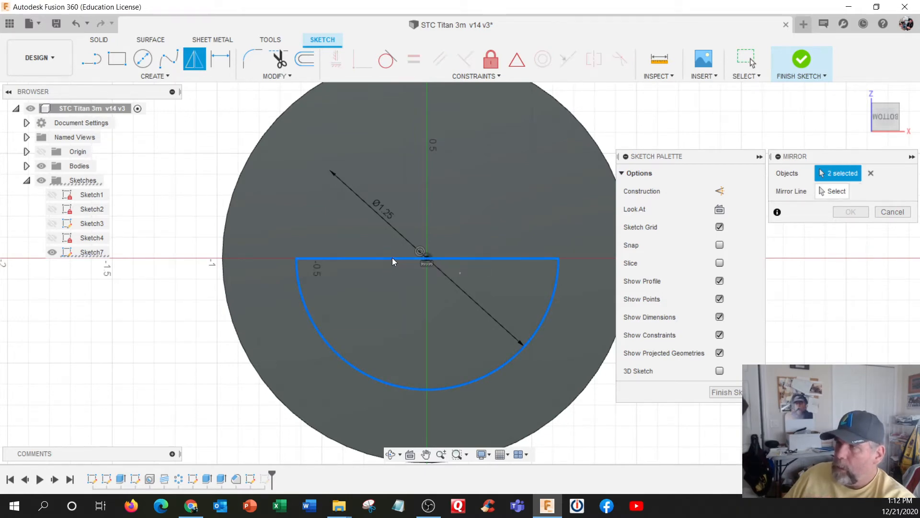
left_click(872, 173)
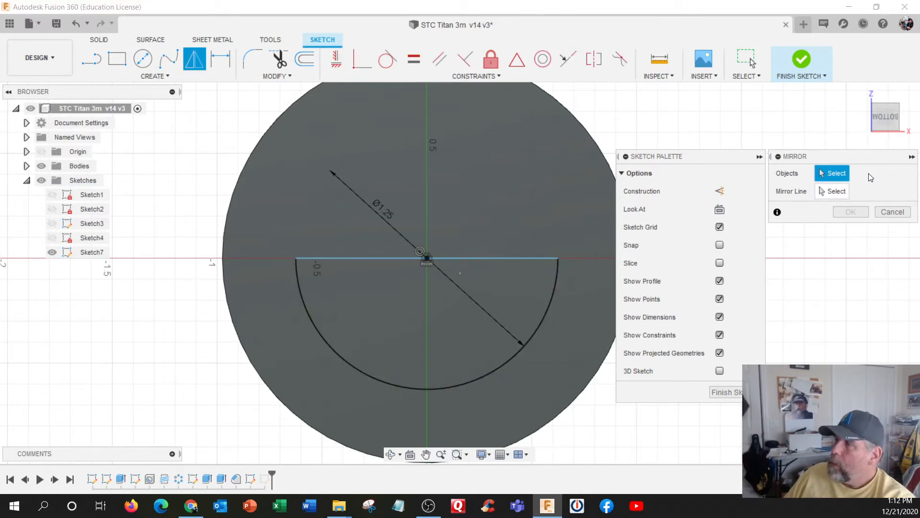
left_click(369, 375)
left_click(830, 196)
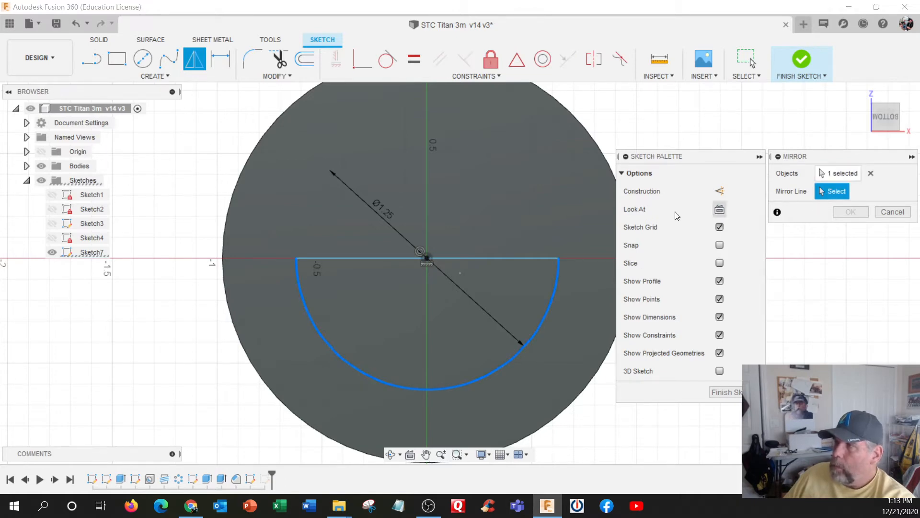
left_click(401, 259)
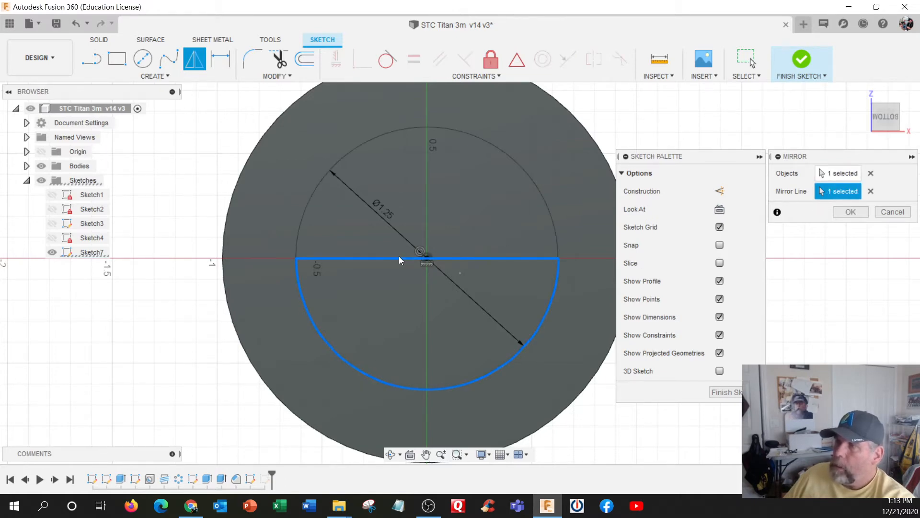
left_click(857, 214)
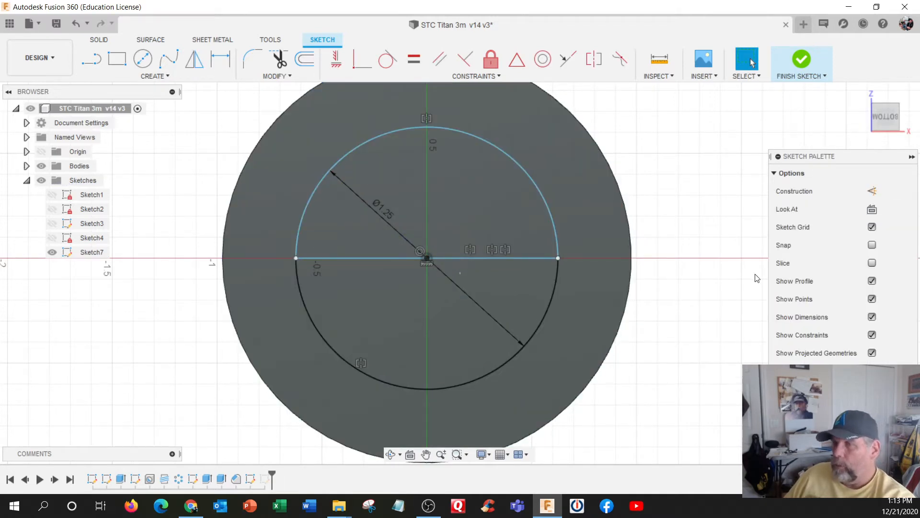
left_click(801, 60)
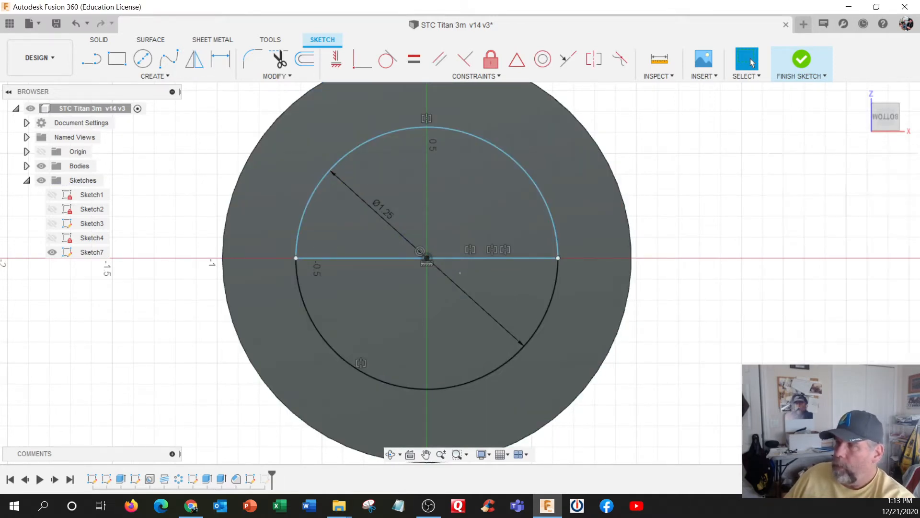
Show Sketch8 again and open it for editing
left_click(886, 115)
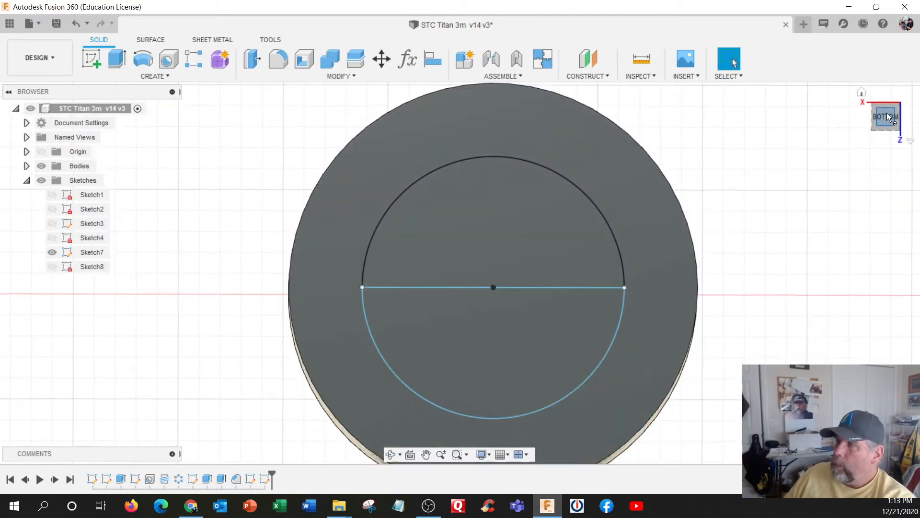
left_click(367, 253)
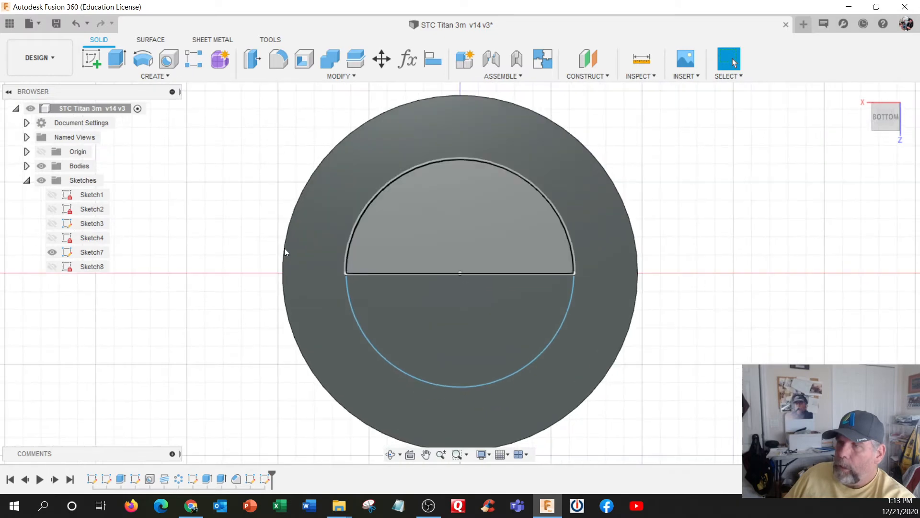
left_click(51, 266)
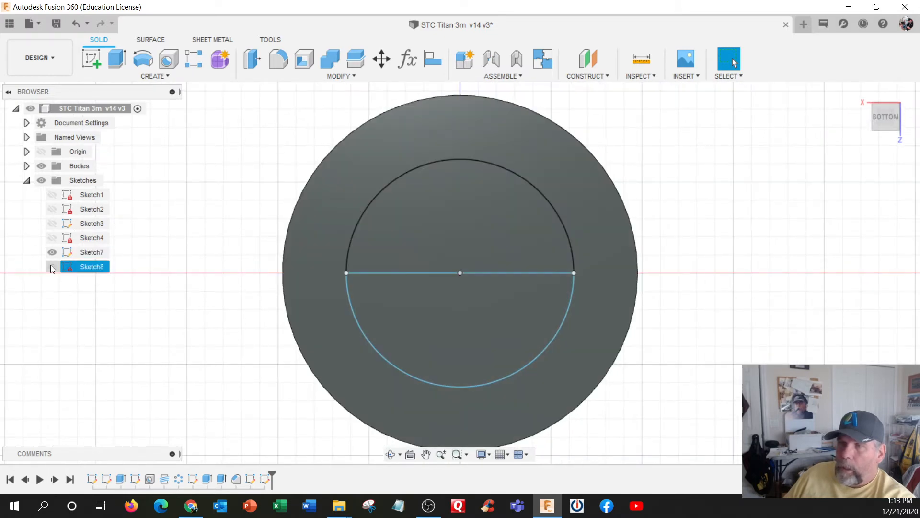
right_click(61, 267)
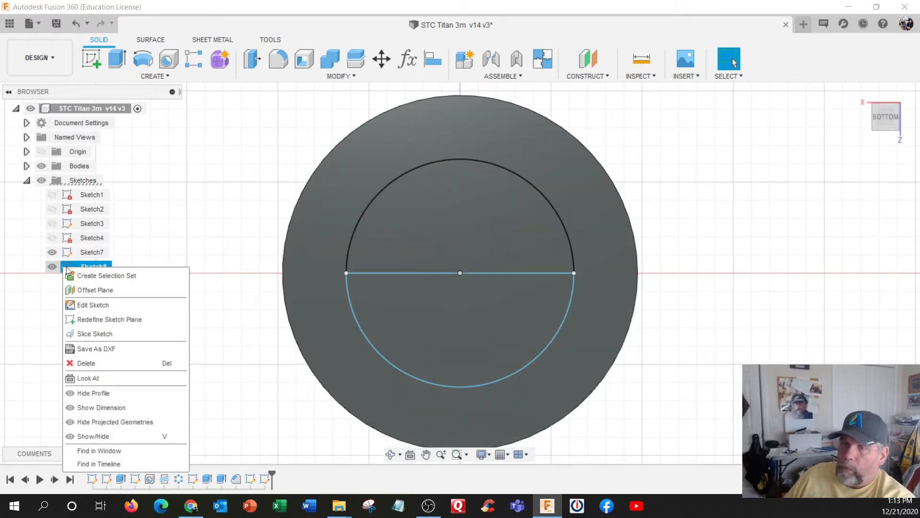
left_click(93, 305)
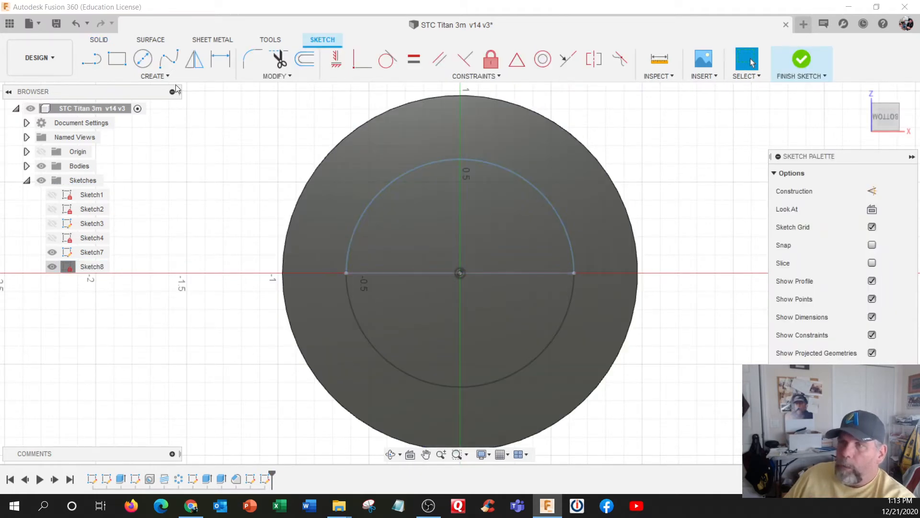
Add text on a path along the half-circle arc on the negative Z side, 0.1 in high and center-aligned
left_click(166, 76)
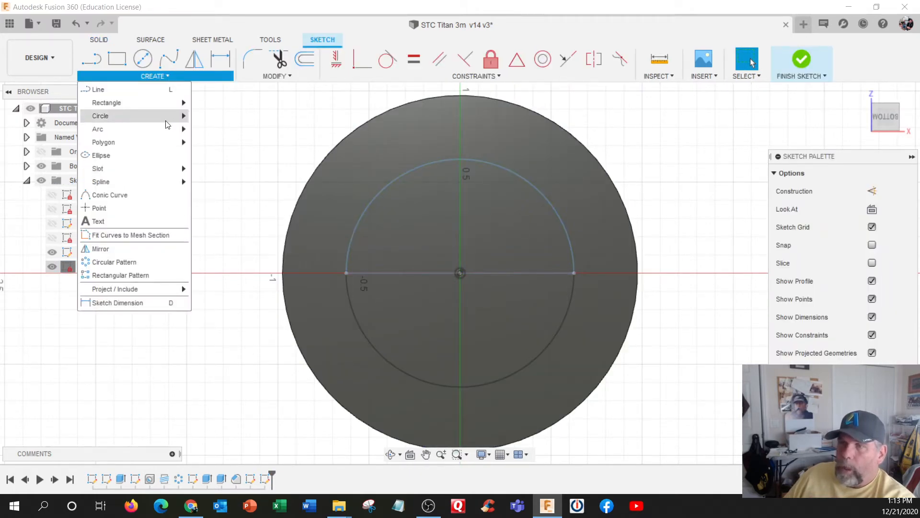
left_click(133, 222)
left_click(834, 172)
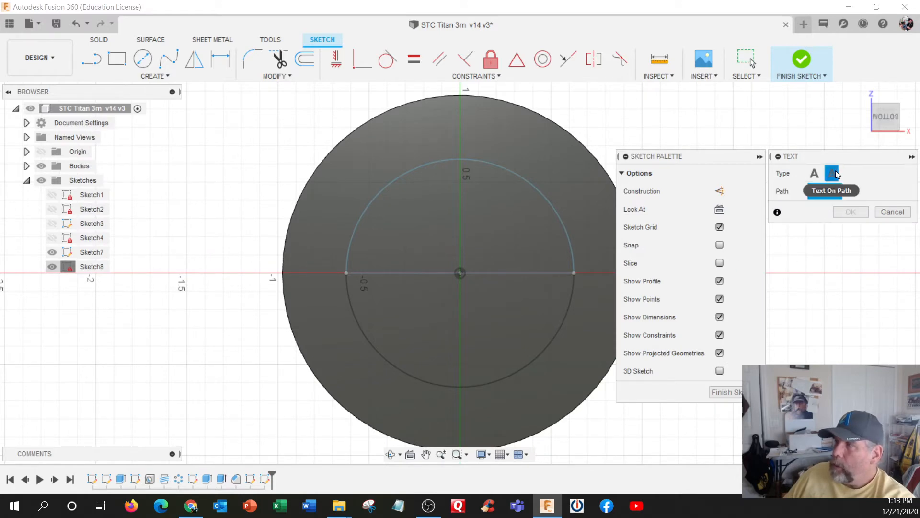
left_click(486, 385)
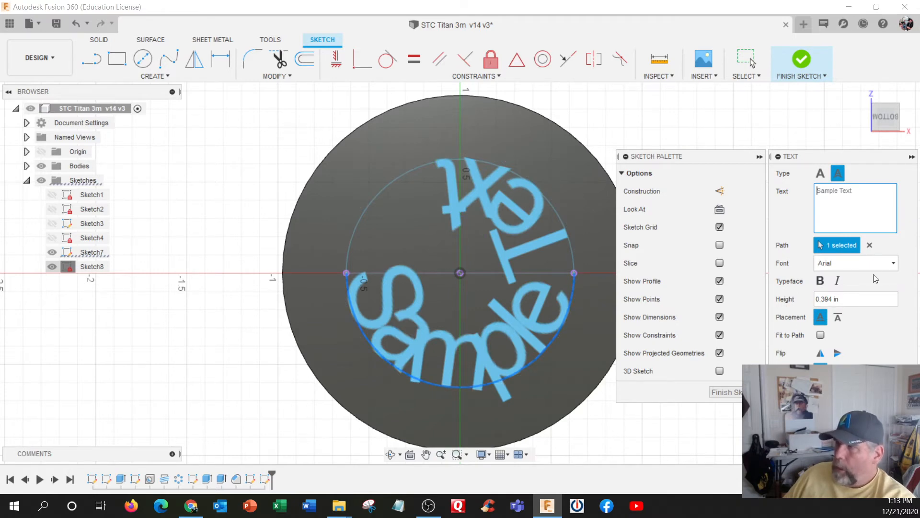
left_click_drag(859, 298, 800, 300)
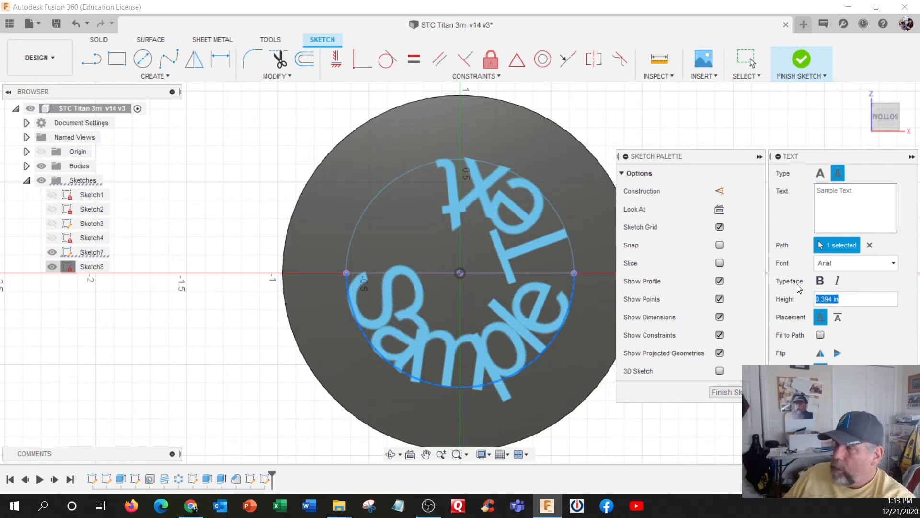
type(".1")
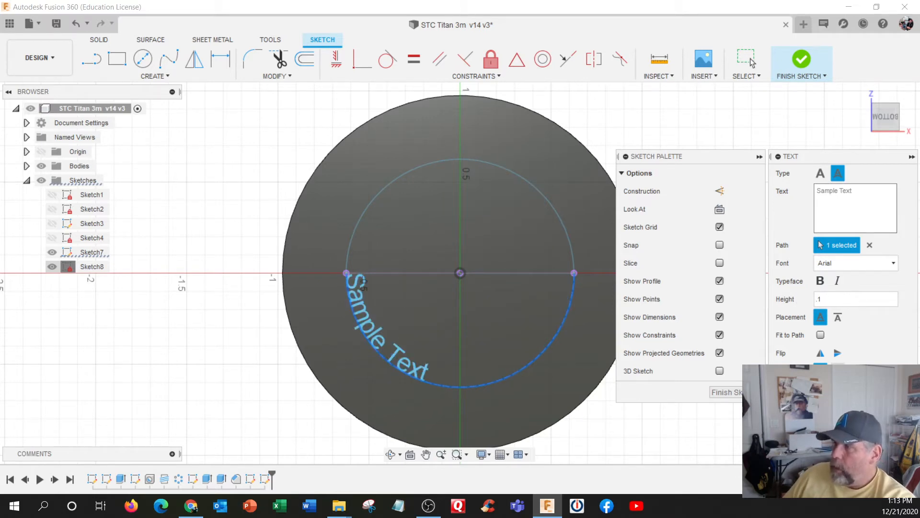
left_click(838, 370)
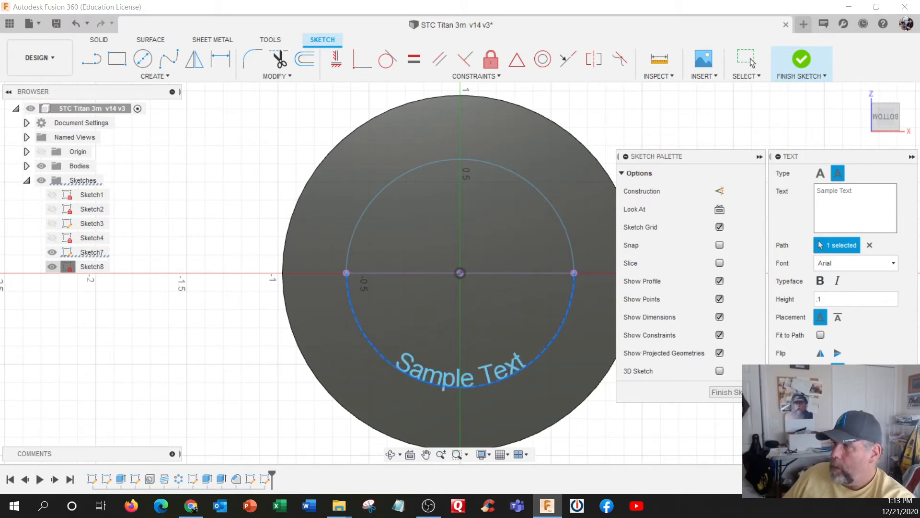
Set the path text's font to Simplex8.shx
left_click(847, 264)
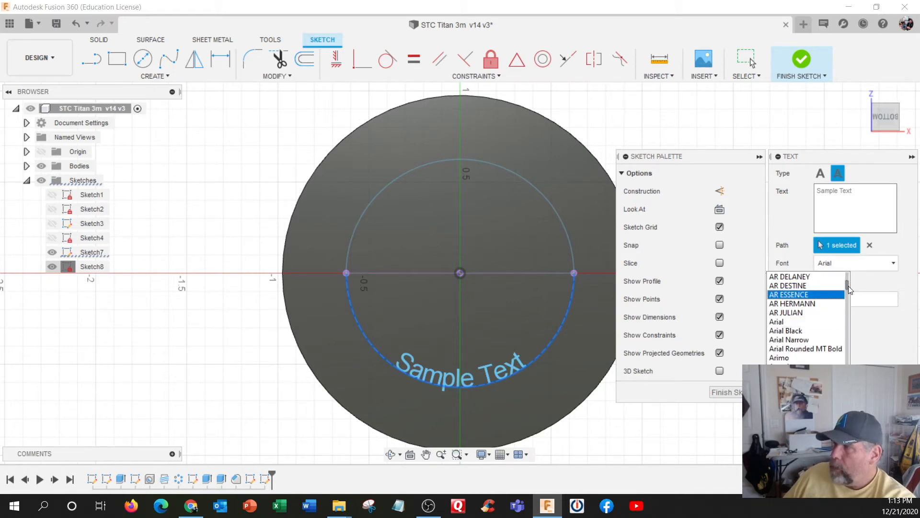
left_click_drag(848, 287, 848, 277)
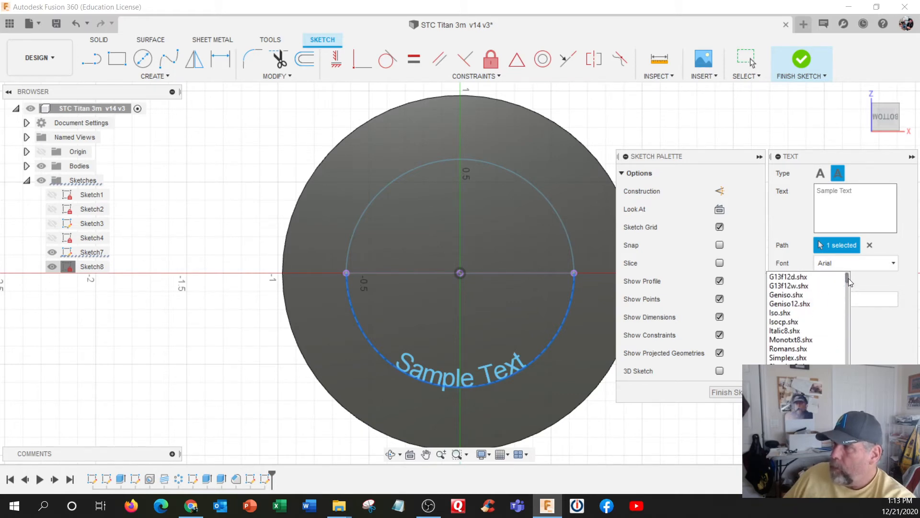
left_click(801, 363)
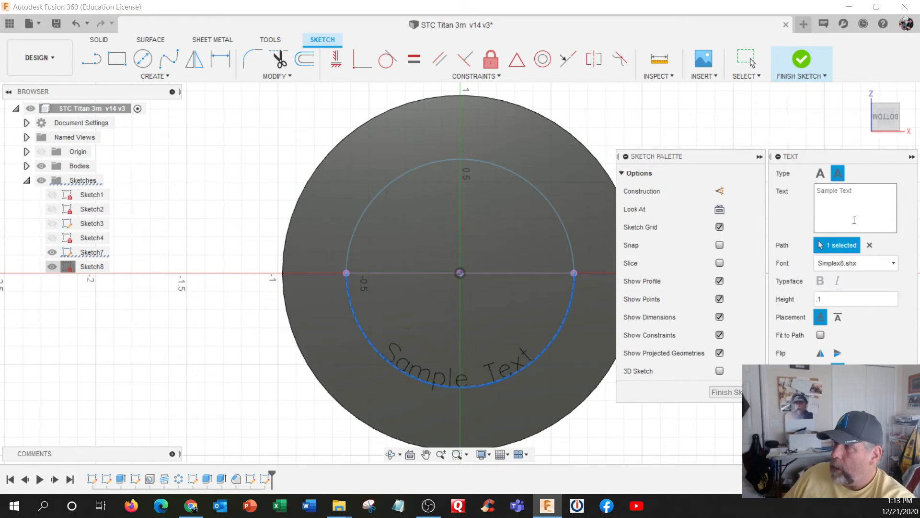
Enter "STC Titan 3M" as the path text and finish the sketch
left_click(841, 197)
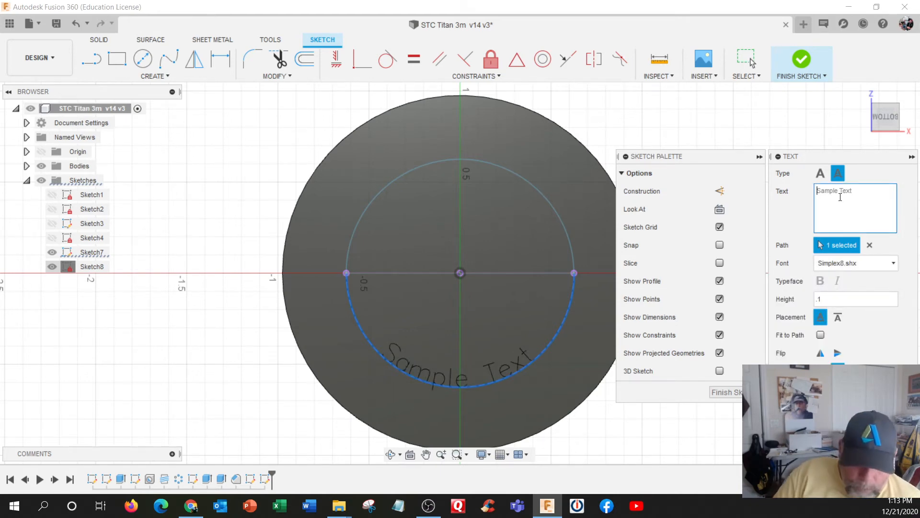
type("STC")
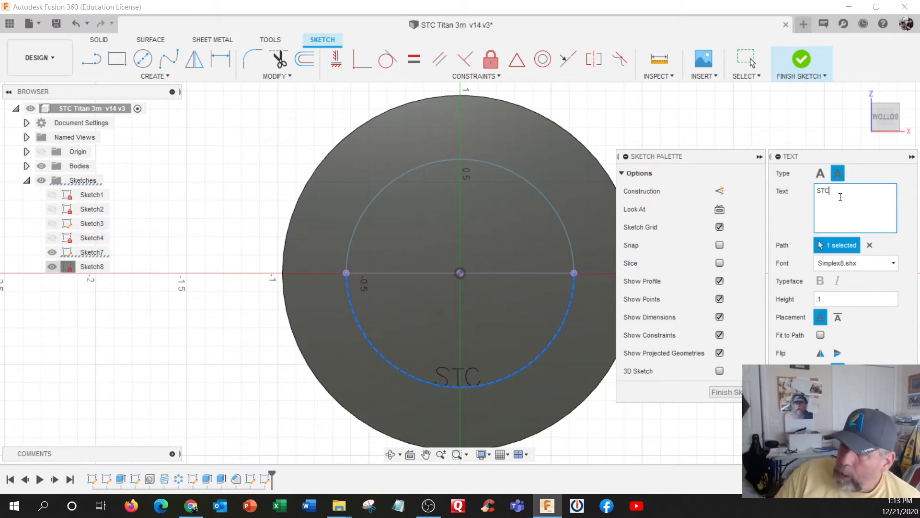
type(" Tit")
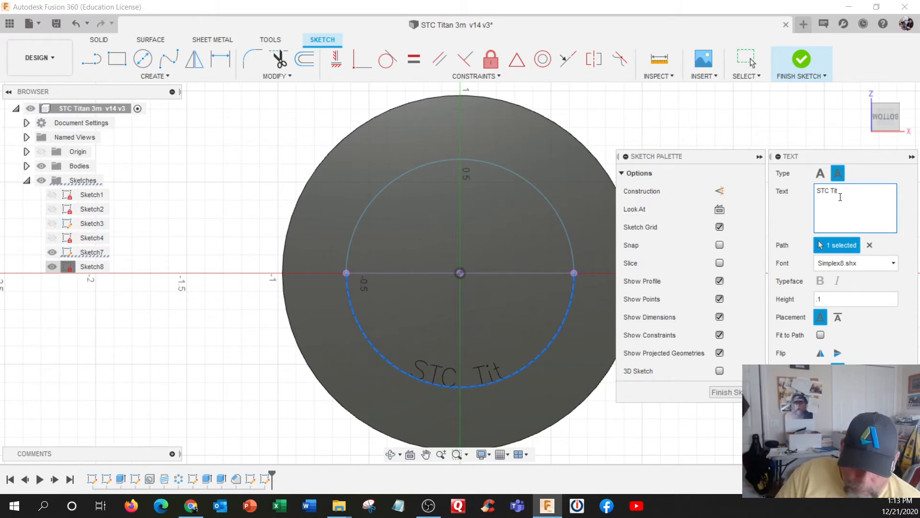
type("an #")
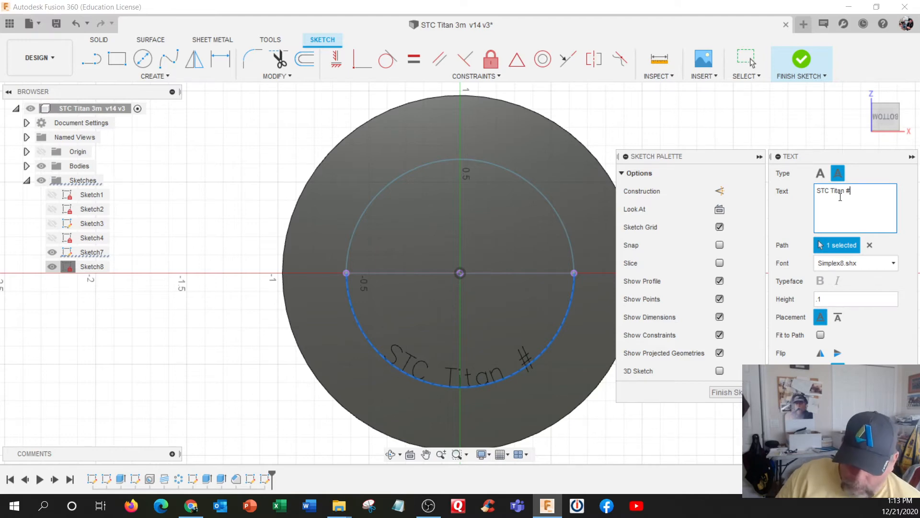
key("BackSpace")
type("3M")
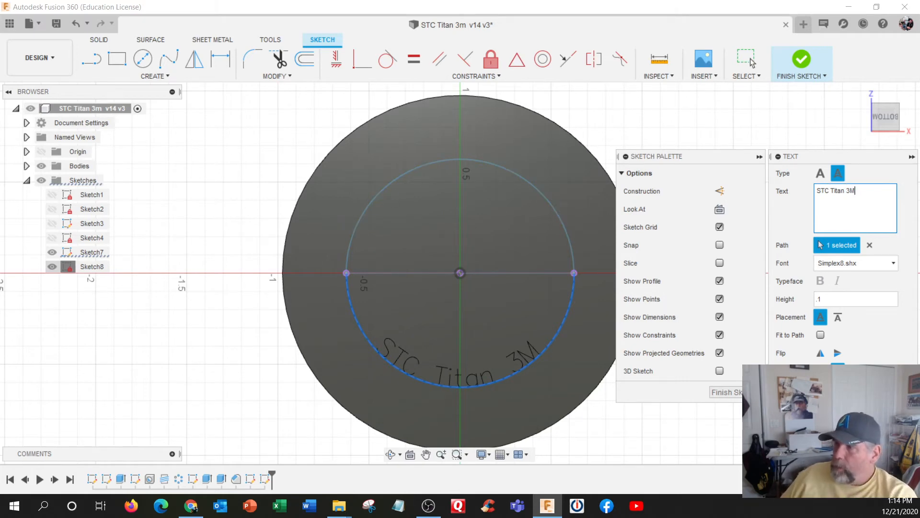
left_click(751, 62)
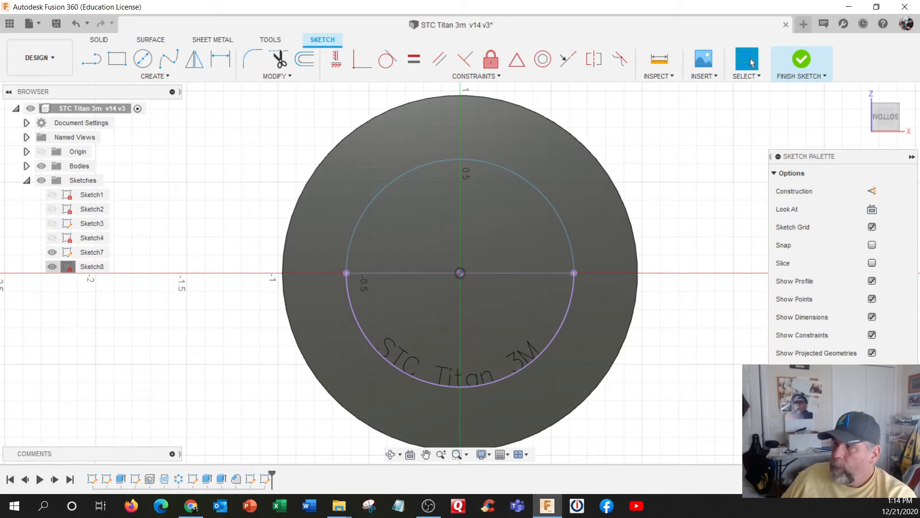
left_click(801, 63)
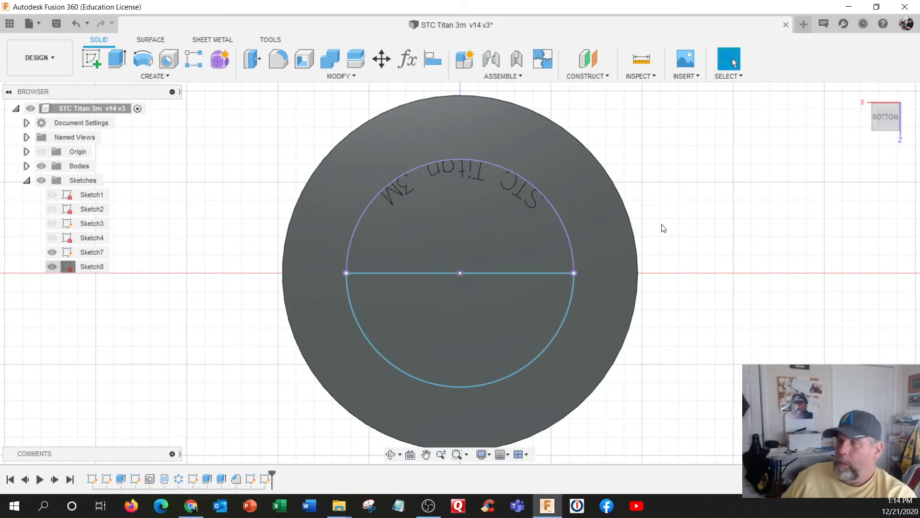
Rotate the bottom view so the STC Titan 3M text reads upright, and start a new sketch on the bottom face
left_click(898, 91)
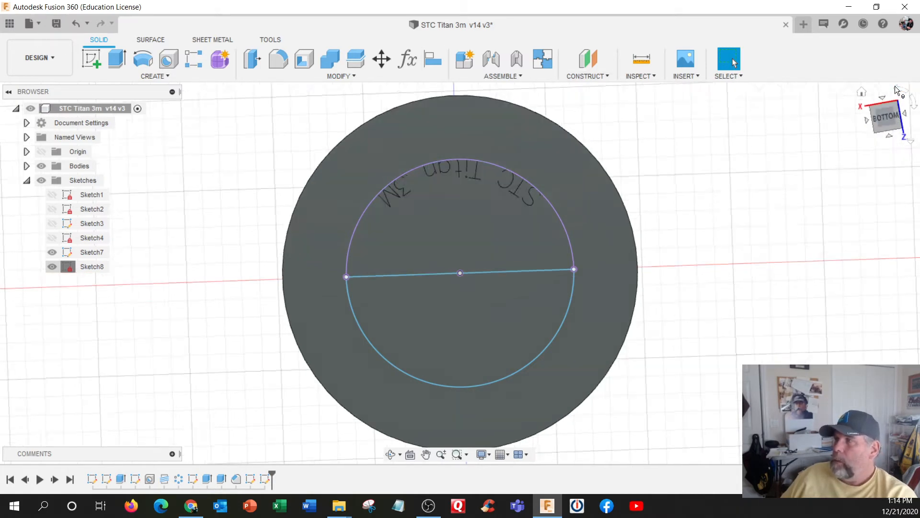
left_click(899, 91)
middle_click_drag(533, 315, 483, 293, "shift")
left_click(893, 112)
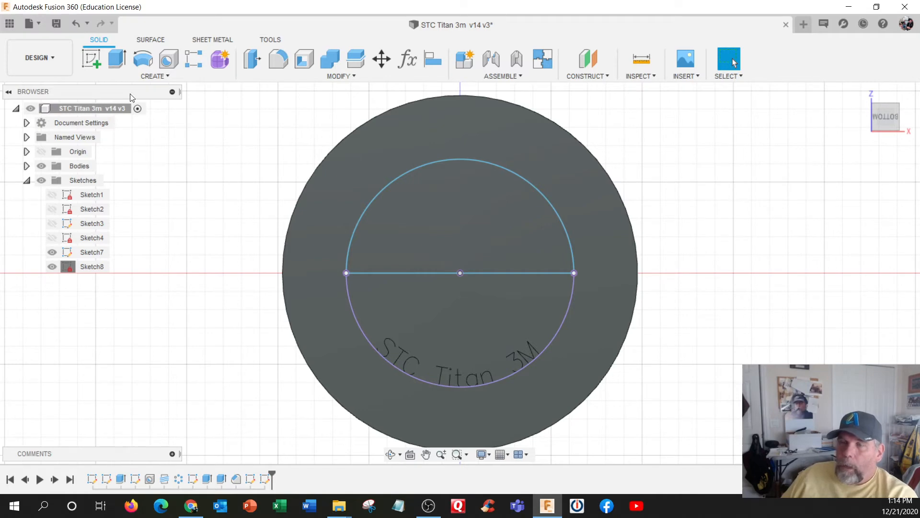
left_click(91, 62)
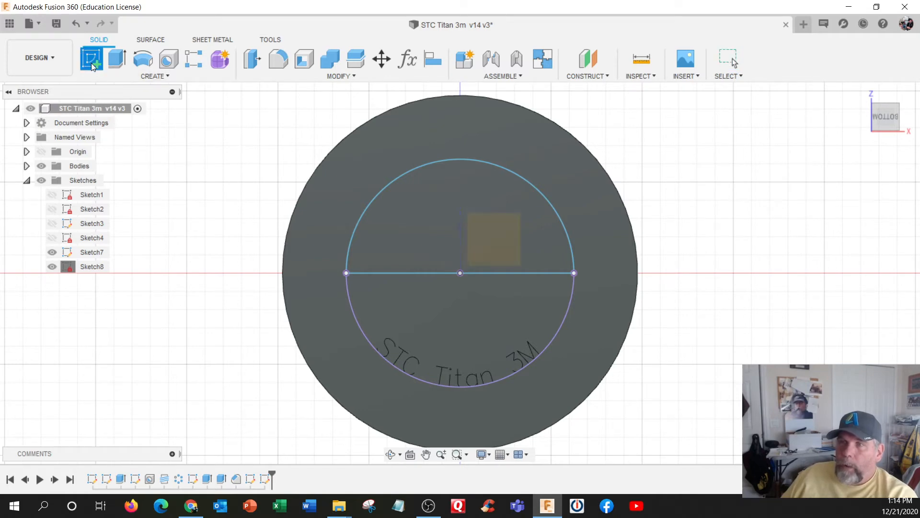
left_click(492, 228)
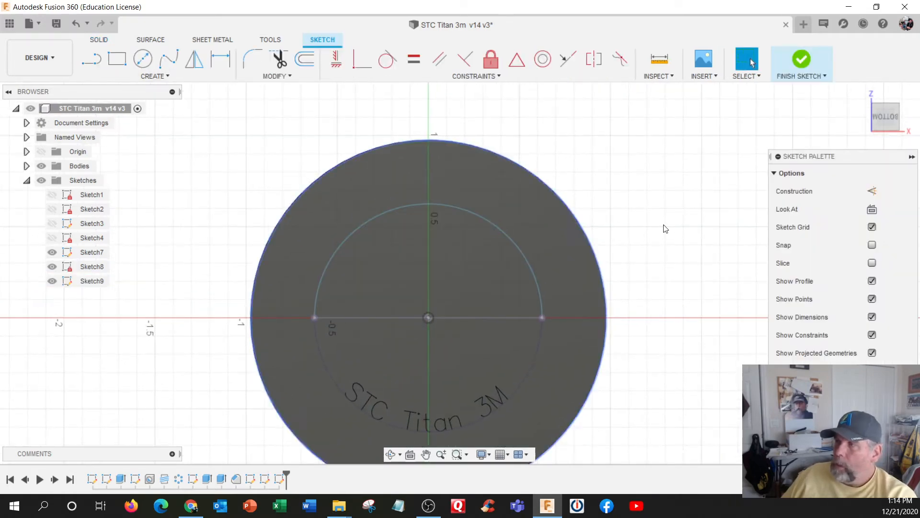
Add text on a path along the half-circle arc on the positive Z side, using the Simplex8.shx font
left_click(153, 76)
left_click(116, 220)
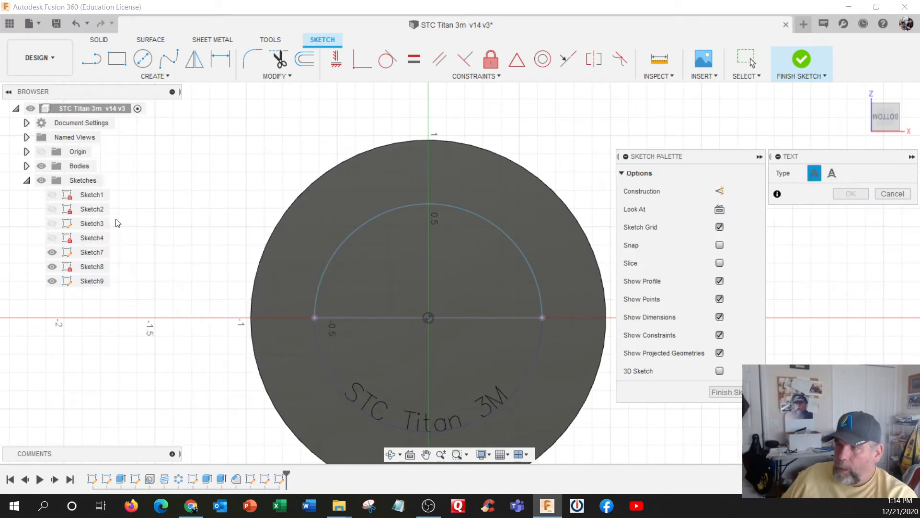
left_click(832, 173)
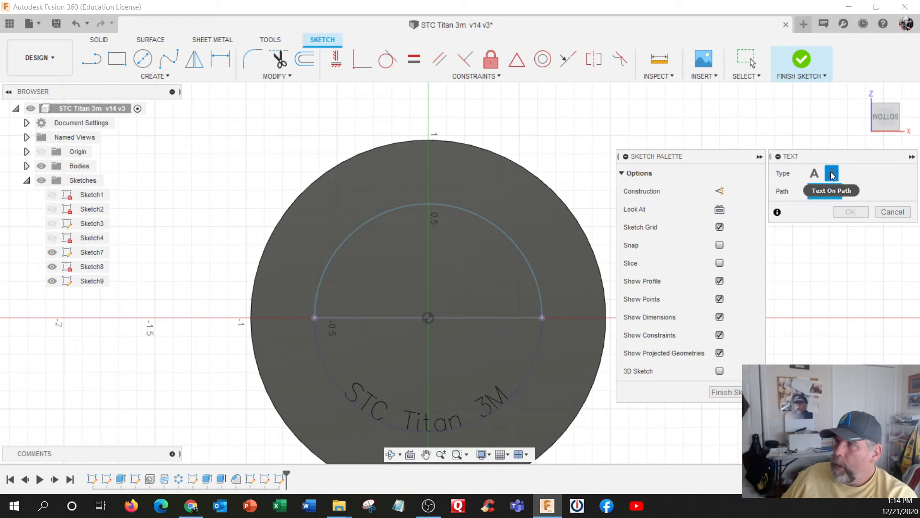
left_click(443, 205)
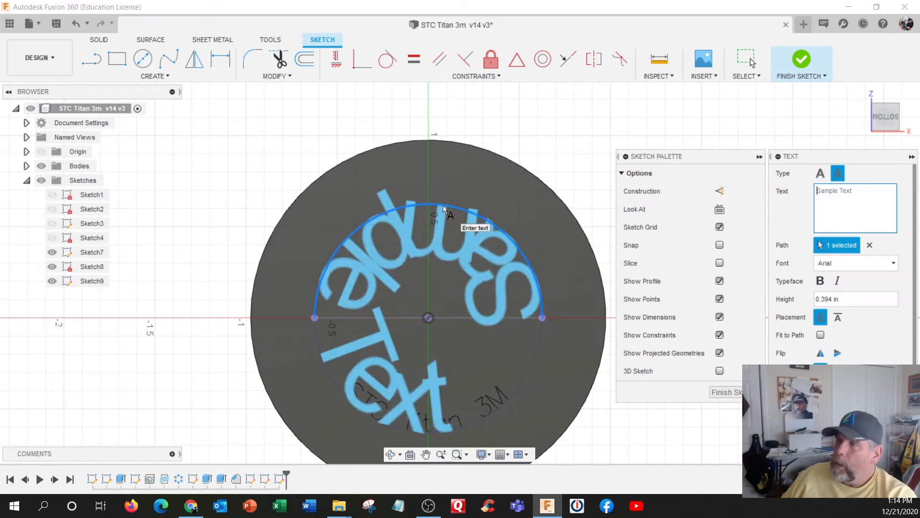
left_click(883, 265)
scroll(846, 279, "down", 5)
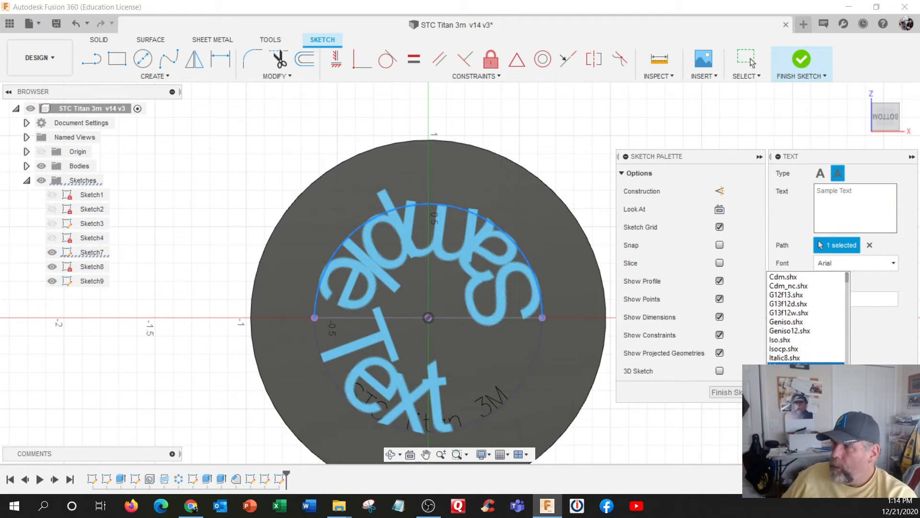
scroll(809, 332, "down", 2)
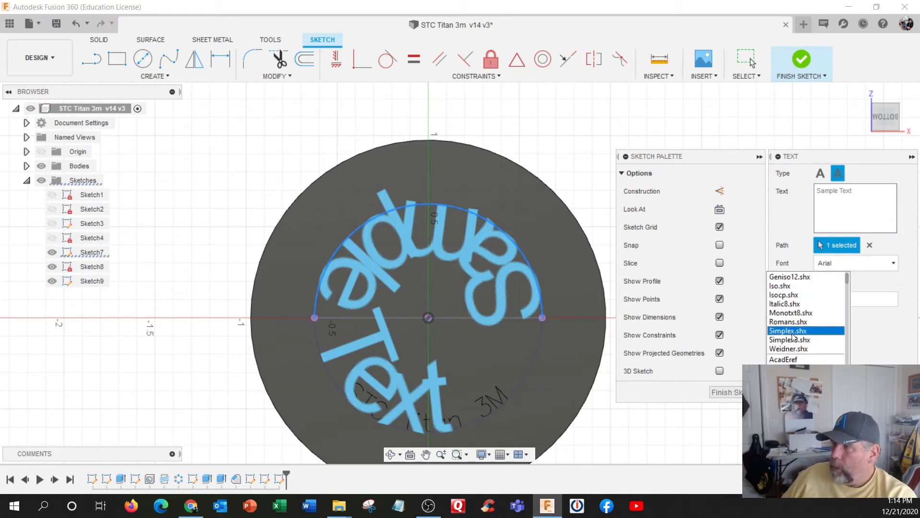
left_click(808, 339)
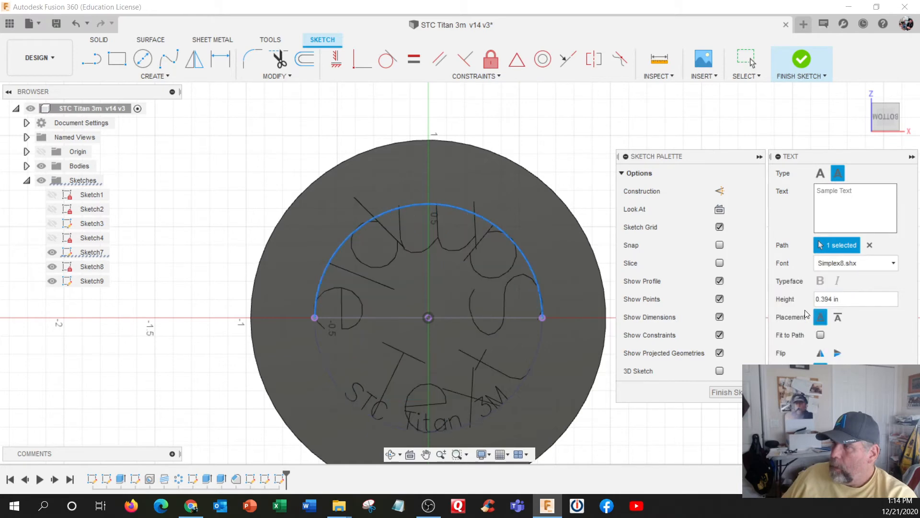
Set the new path text's height to 0.1 in and center it along the arc
left_click(853, 299)
type(".1")
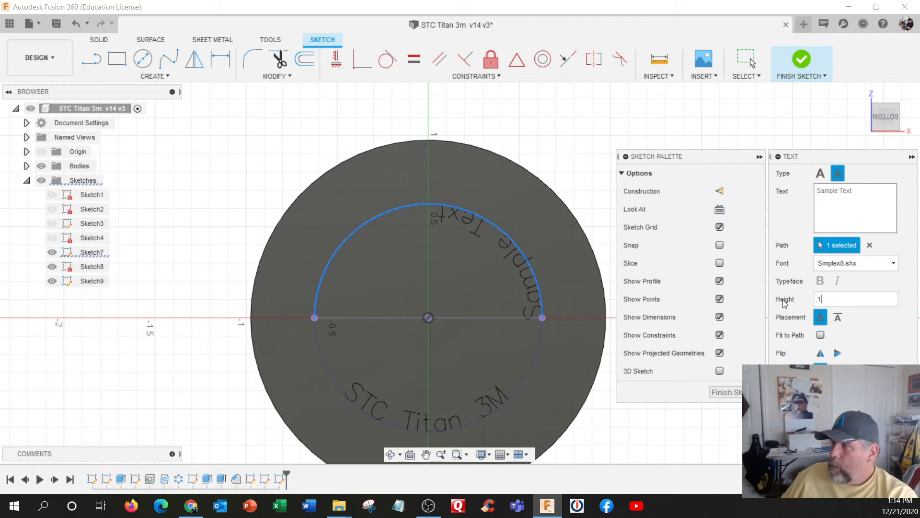
left_click(837, 370)
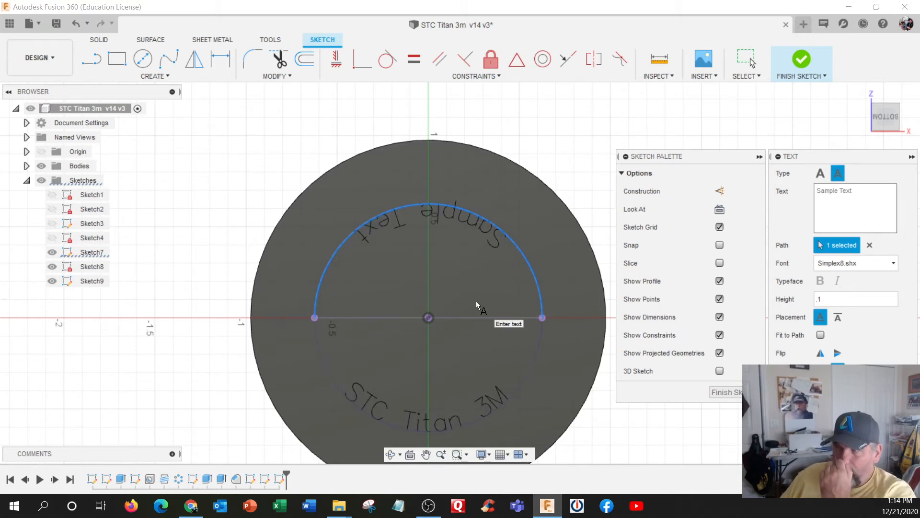
Enter "CNC Dude" as the text on the positive Z arc
left_click(843, 195)
type("C")
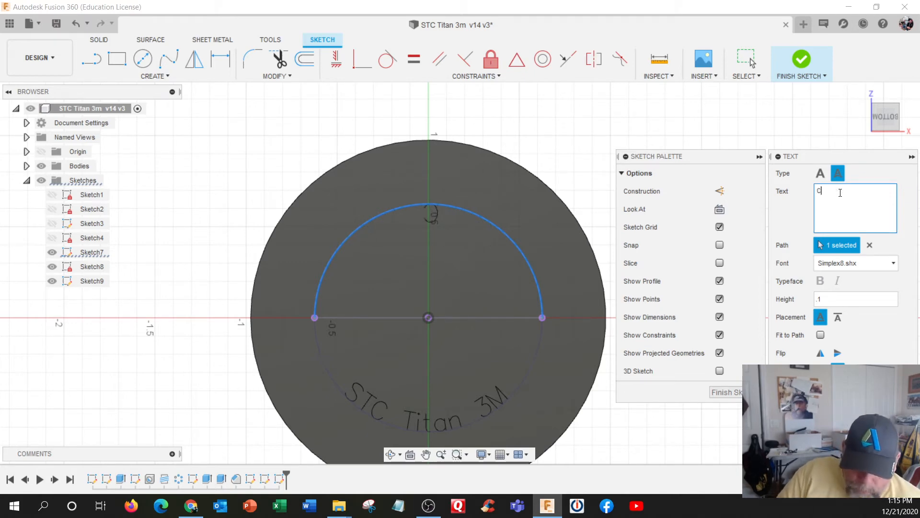
type("NC Dude")
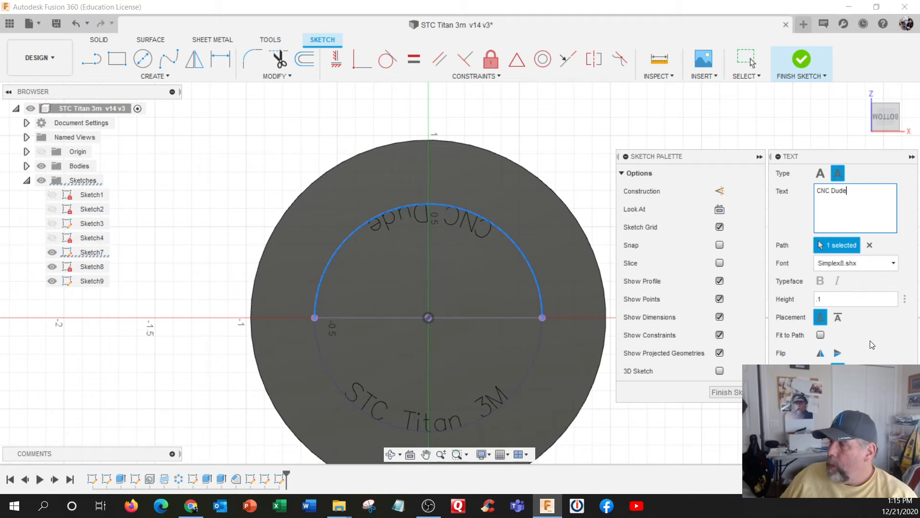
Try flipping the CNC Dude text vertically and placing it on the other side of its arc
left_click(856, 370)
left_click(838, 370)
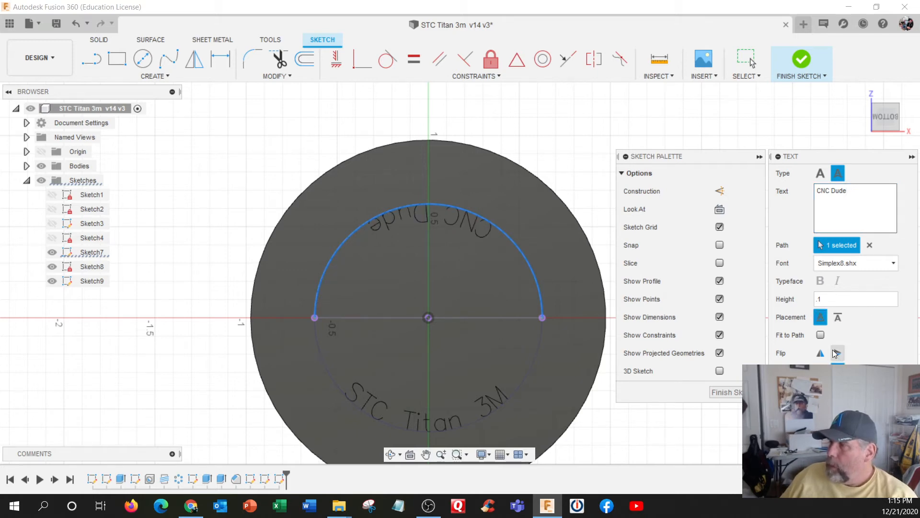
left_click(838, 353)
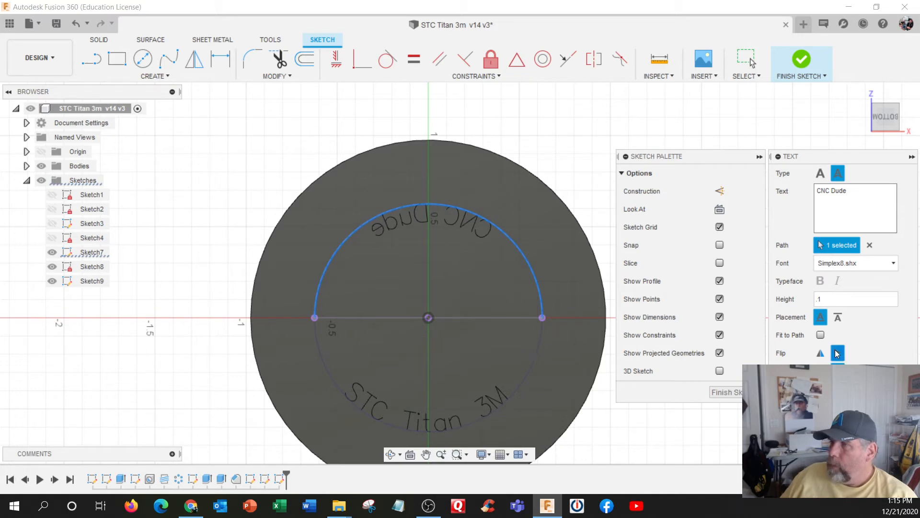
left_click(838, 353)
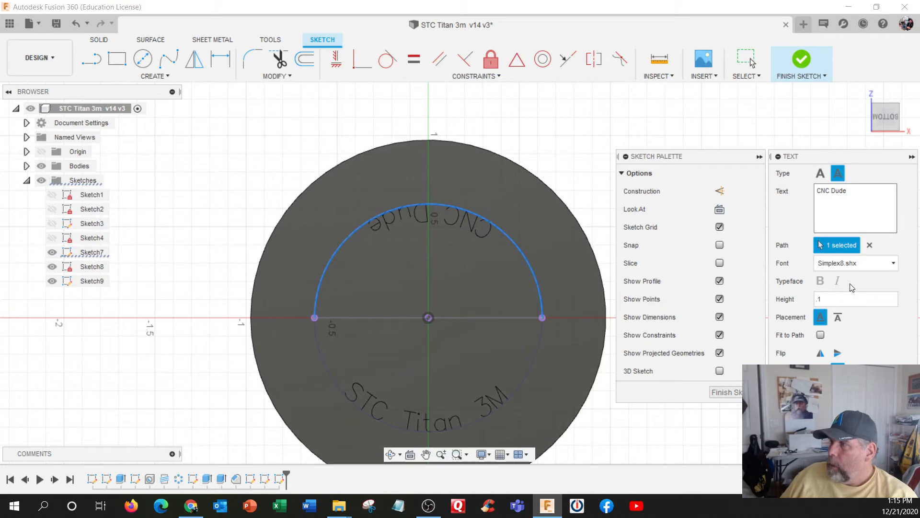
left_click(839, 318)
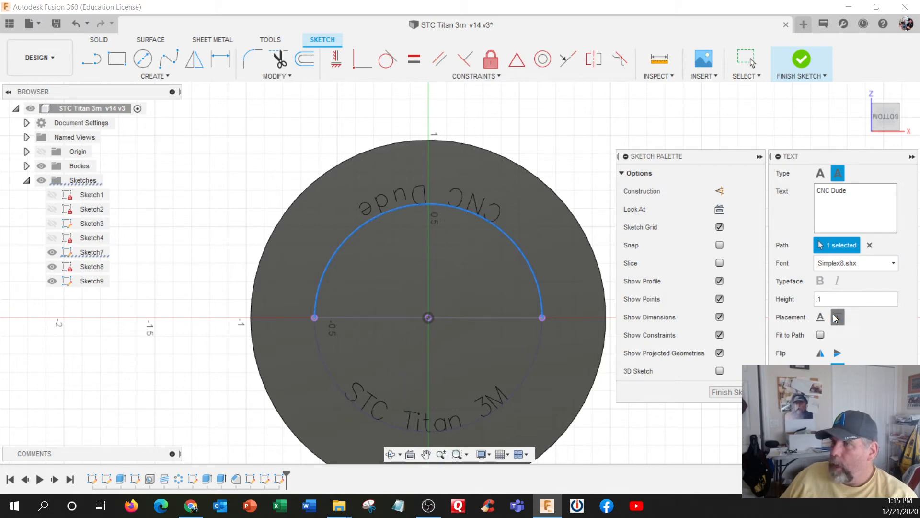
left_click(820, 318)
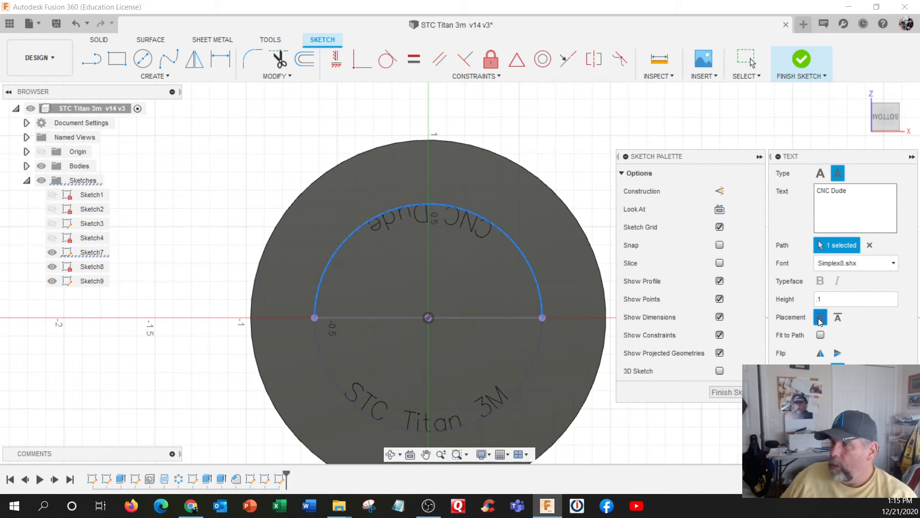
Place the CNC Dude text above its arc, confirm the text, and finish the sketch
left_click(835, 317)
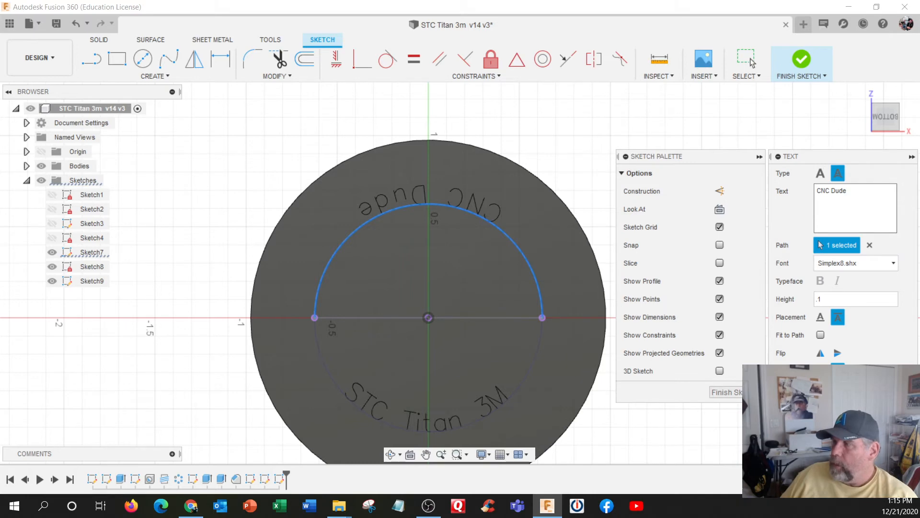
key("Return")
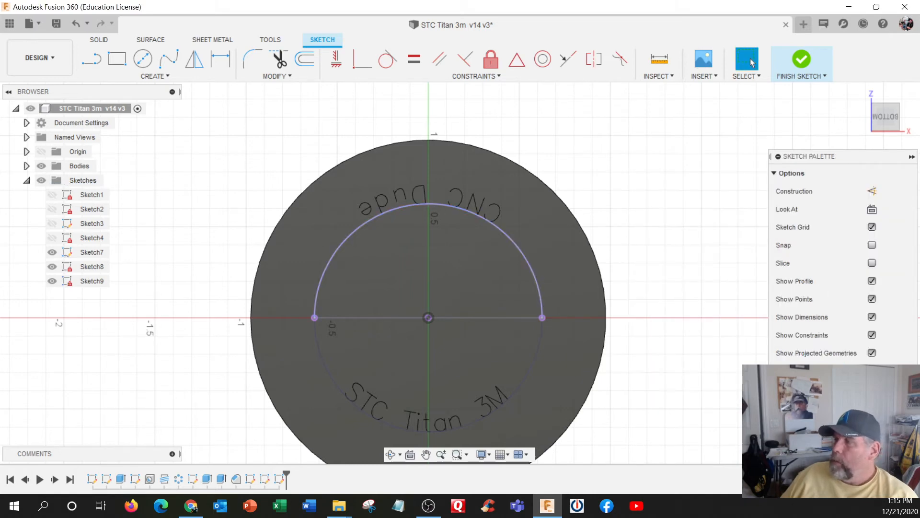
left_click(801, 59)
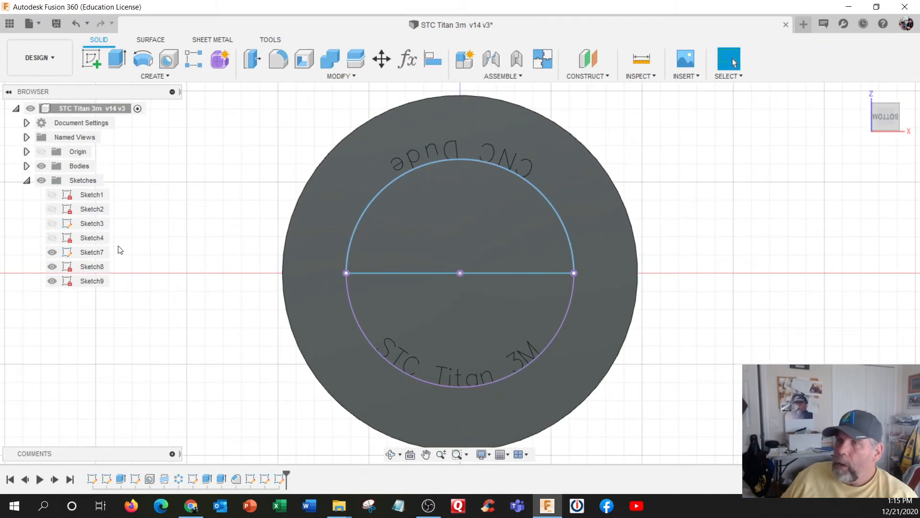
Switch to the Manufacture workspace and make Setup4 the active setup, comparing it with Setup1 in the home view
left_click(59, 55)
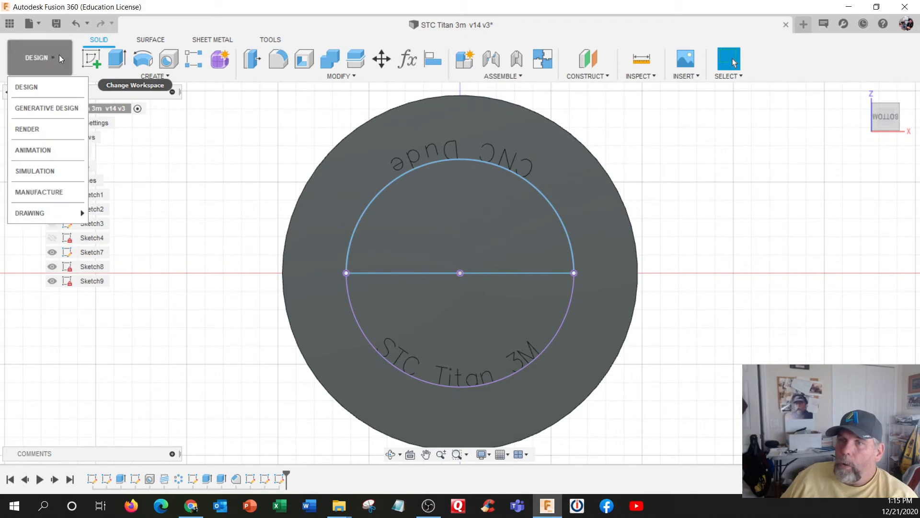
left_click(45, 191)
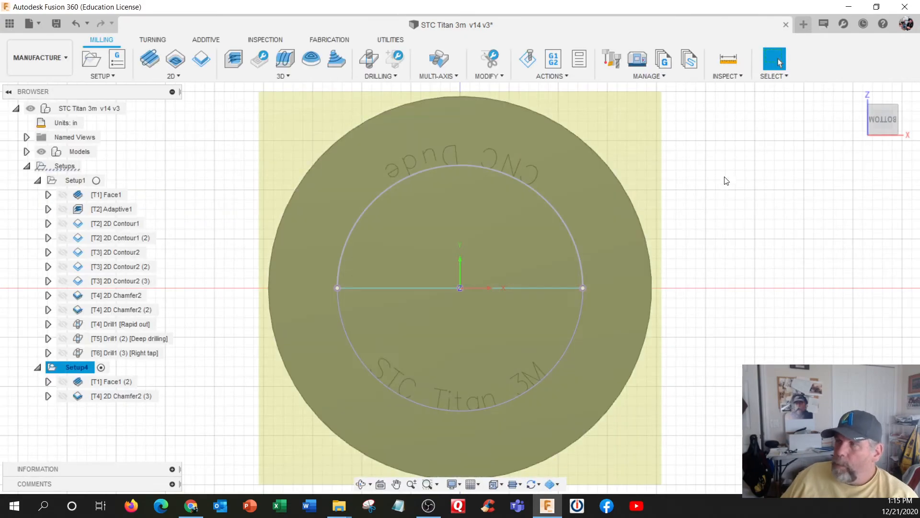
left_click(858, 95)
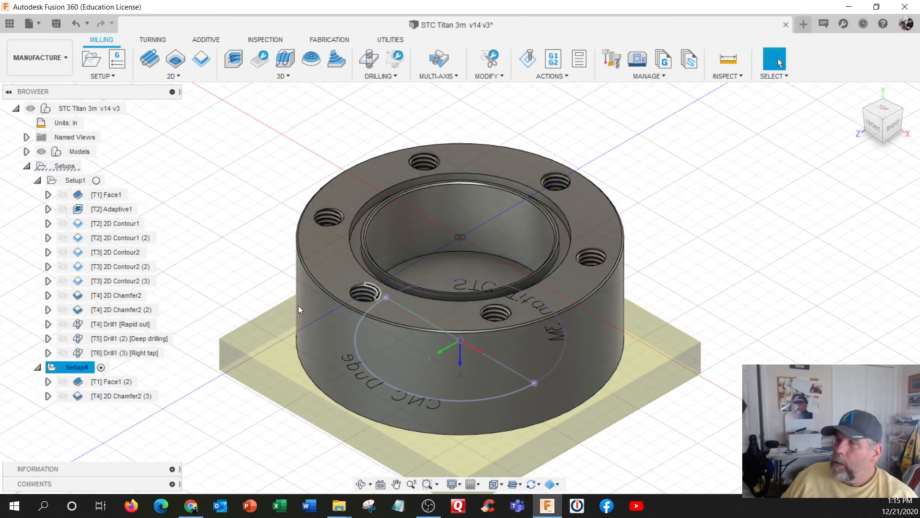
left_click(97, 180)
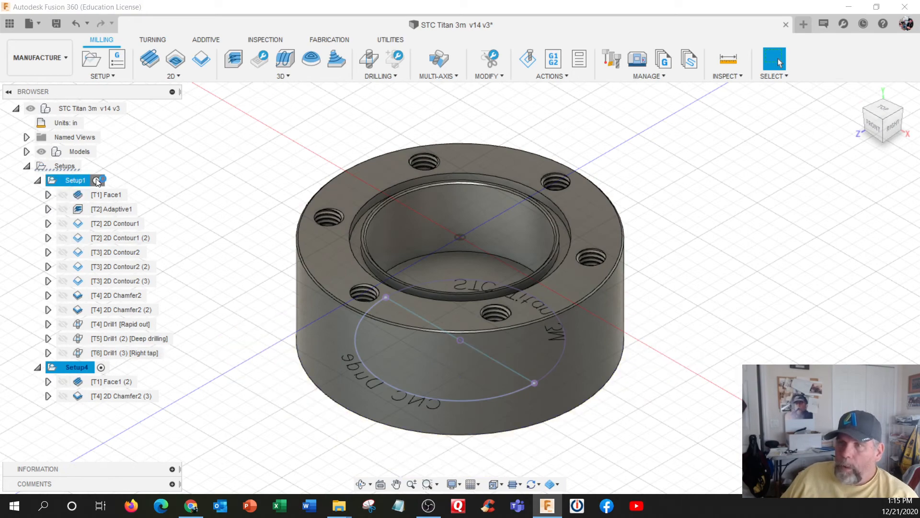
left_click(98, 367)
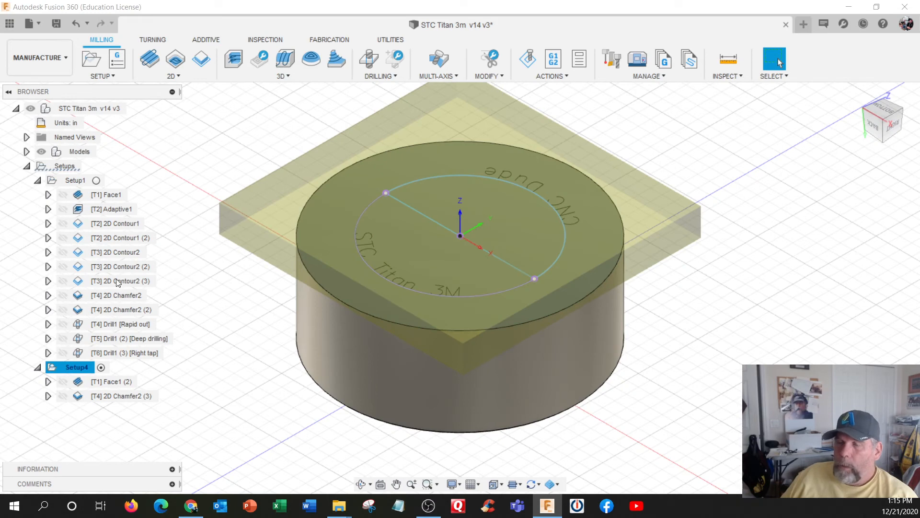
Start a Trace operation in Setup4 and choose the 1/16" Ball Engrave Mill from the STC Titan BB Aluminum Tools library, filtered to milling tools
left_click(174, 76)
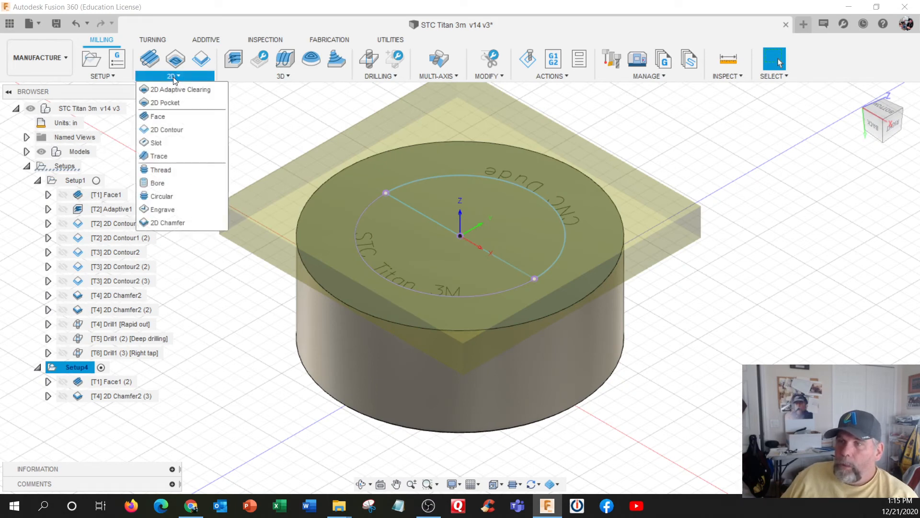
left_click(161, 155)
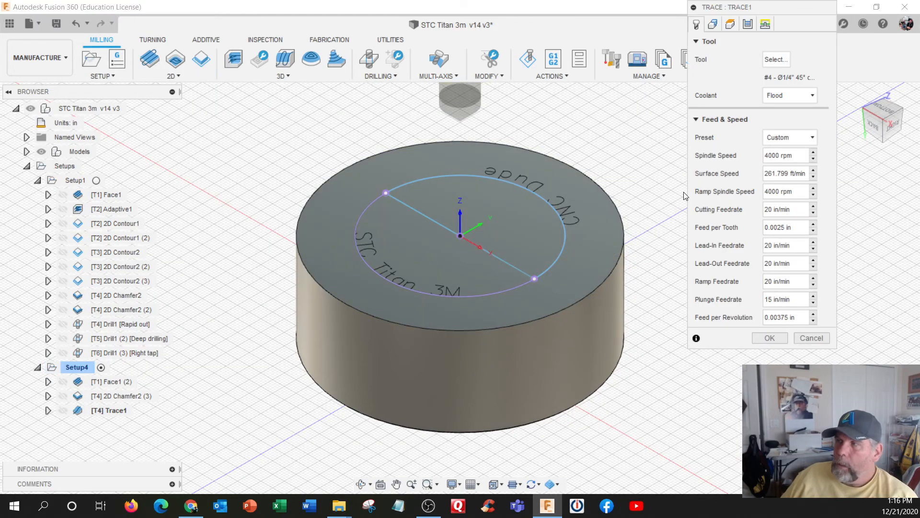
left_click(775, 59)
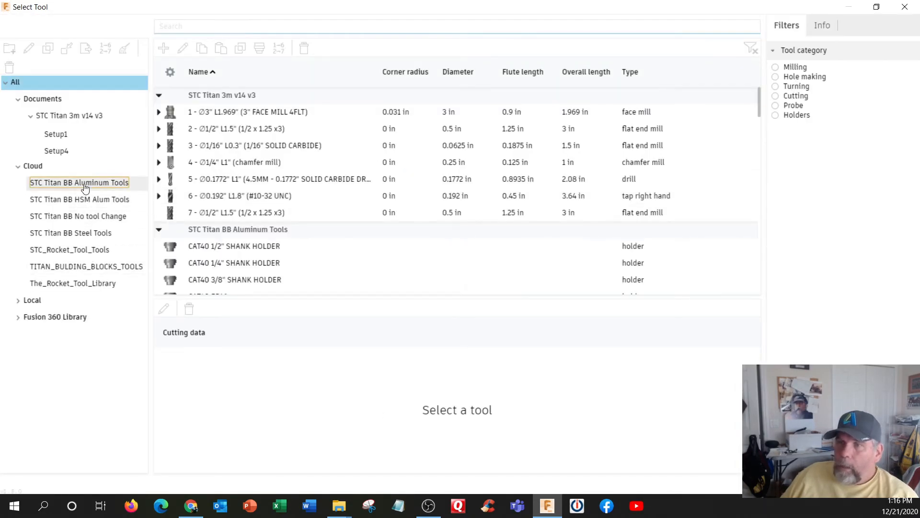
left_click(80, 182)
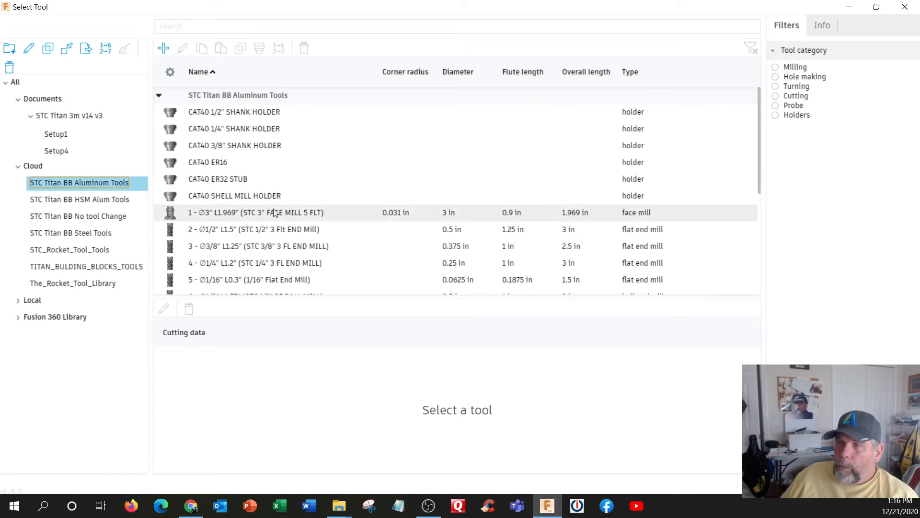
left_click(775, 67)
left_click(283, 263)
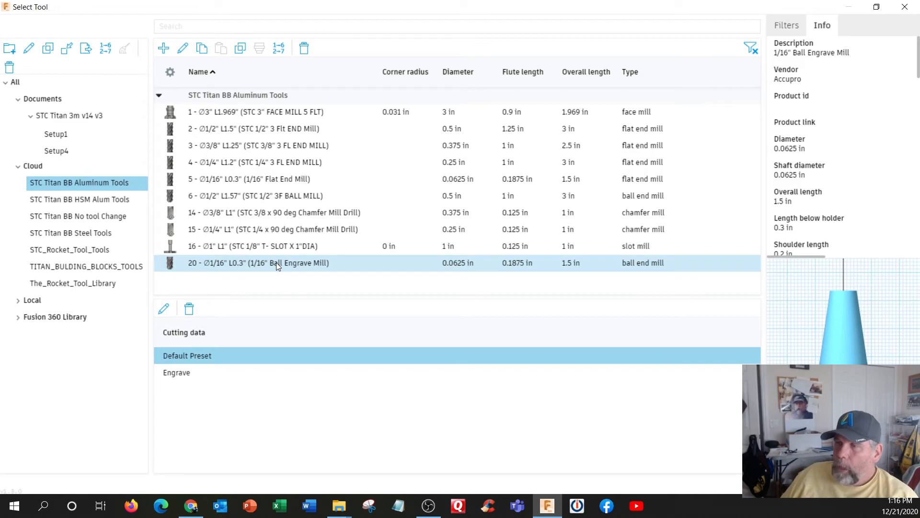
Renumber the 1/16" Ball Engrave Mill as tool 8 with matching offsets, and use it with the Engrave preset
right_click(276, 263)
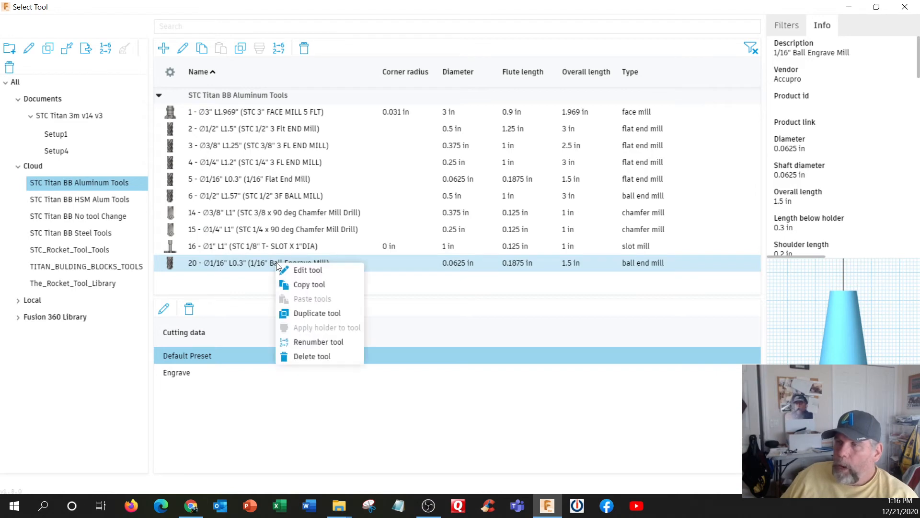
left_click(307, 270)
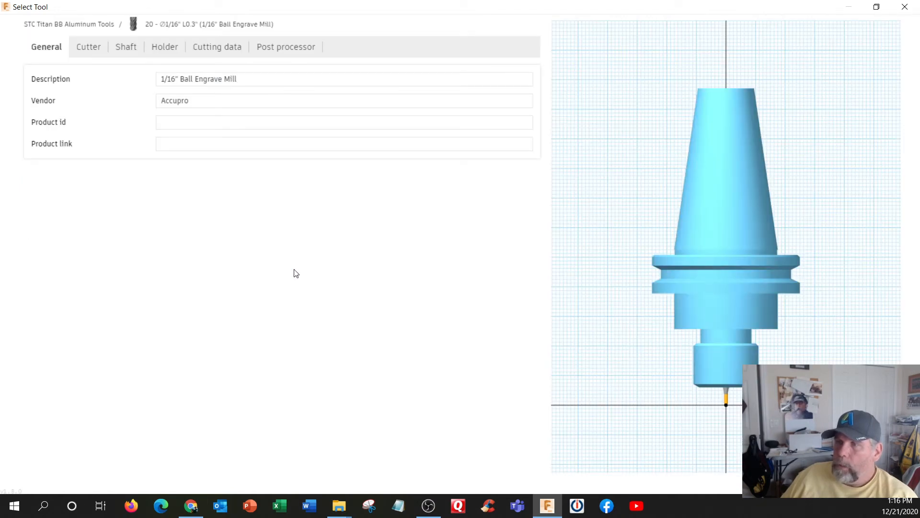
left_click(276, 47)
double_click(187, 79)
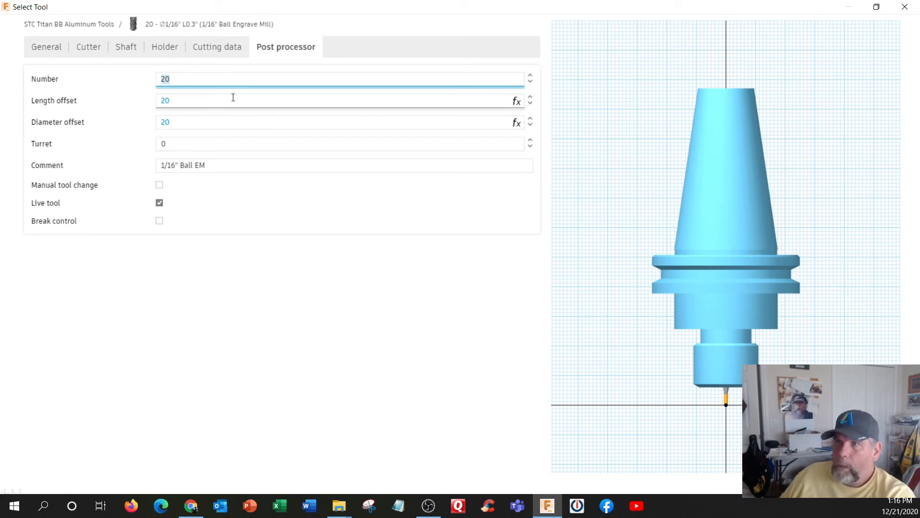
type("8")
left_click(213, 96)
left_click(219, 119)
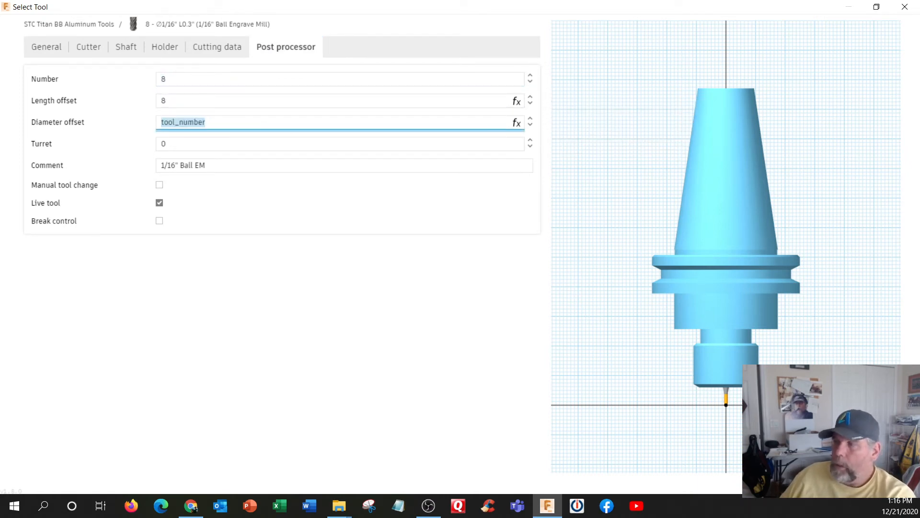
key("Return")
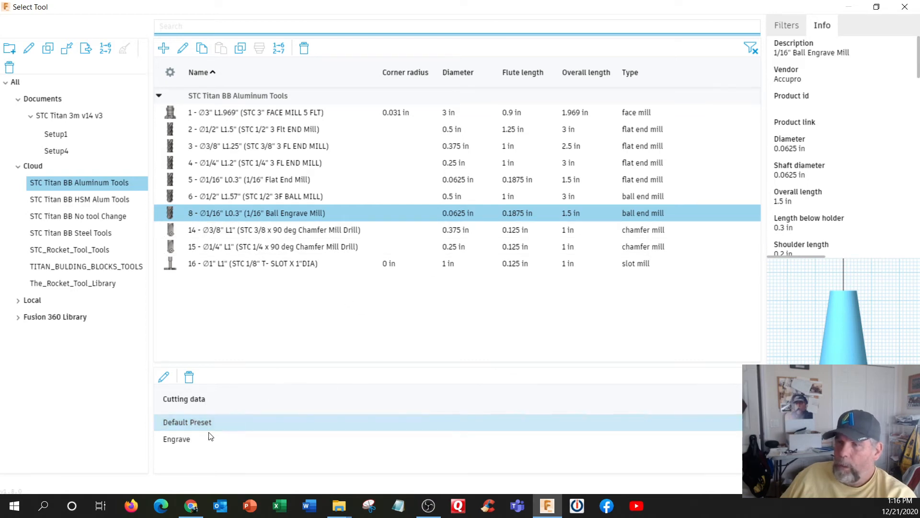
left_click(187, 440)
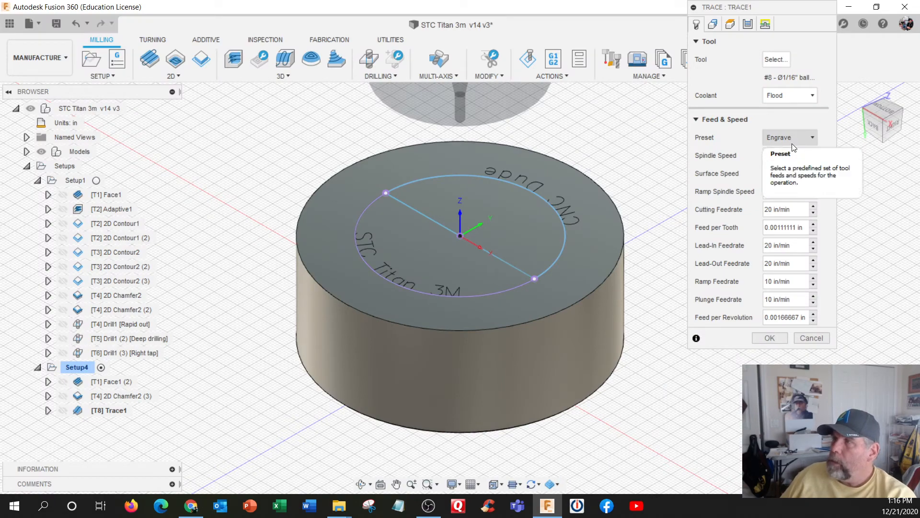
Select the STC Titan 3M and CNC Dude texts as the curves for the Trace operation
left_click(713, 24)
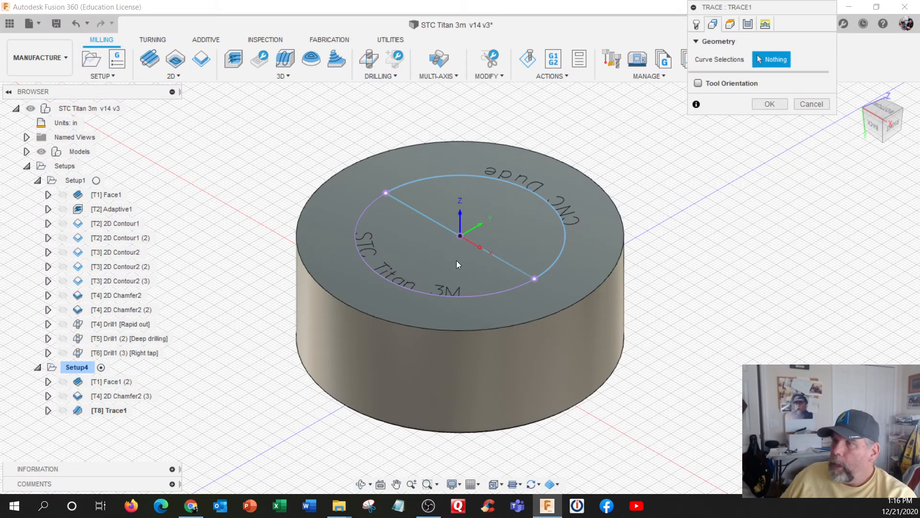
left_click(372, 252)
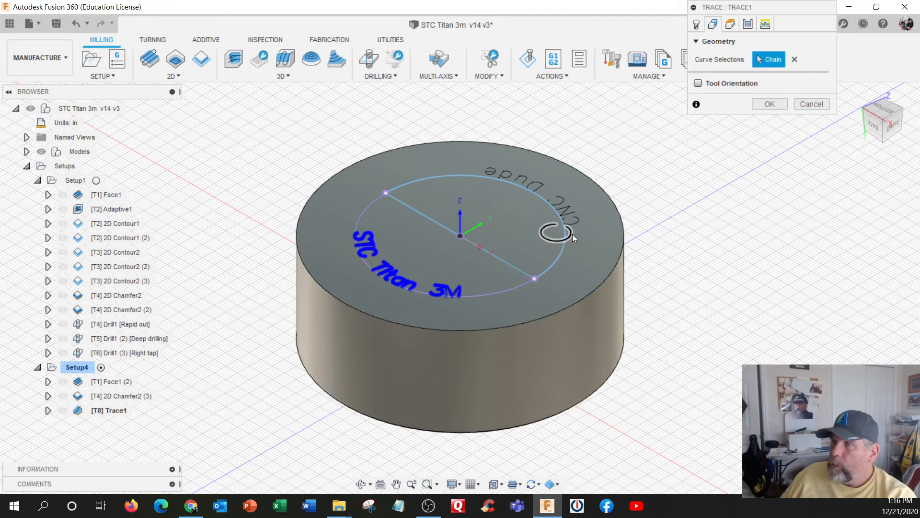
left_click(574, 221)
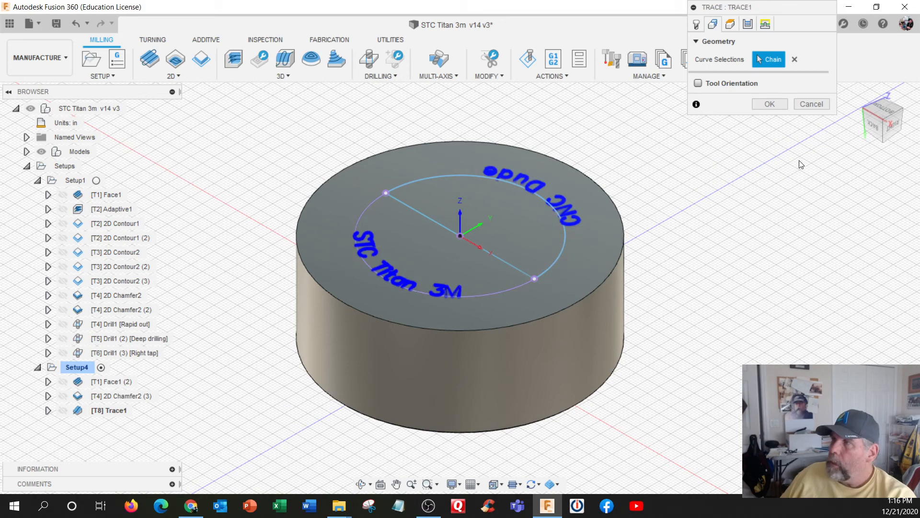
Reference the Trace operation's clearance height and retract height from Model top
left_click(730, 25)
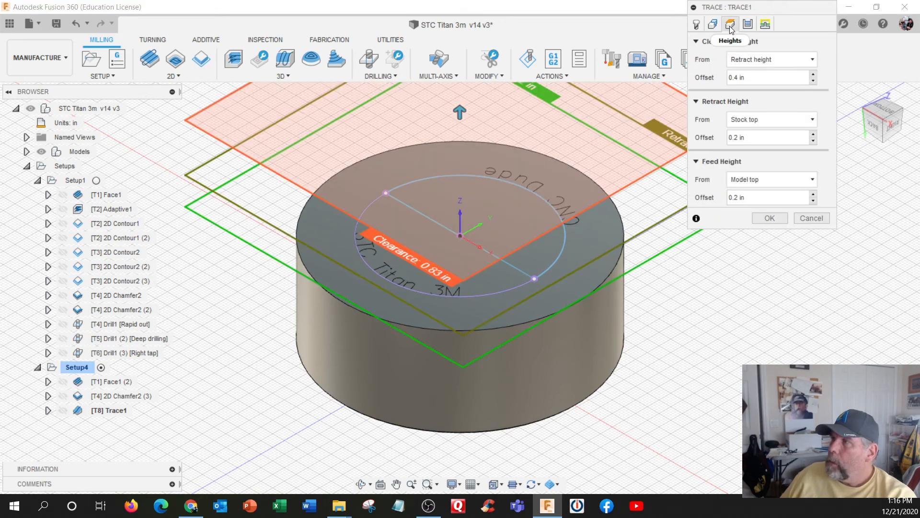
left_click(769, 58)
left_click(761, 102)
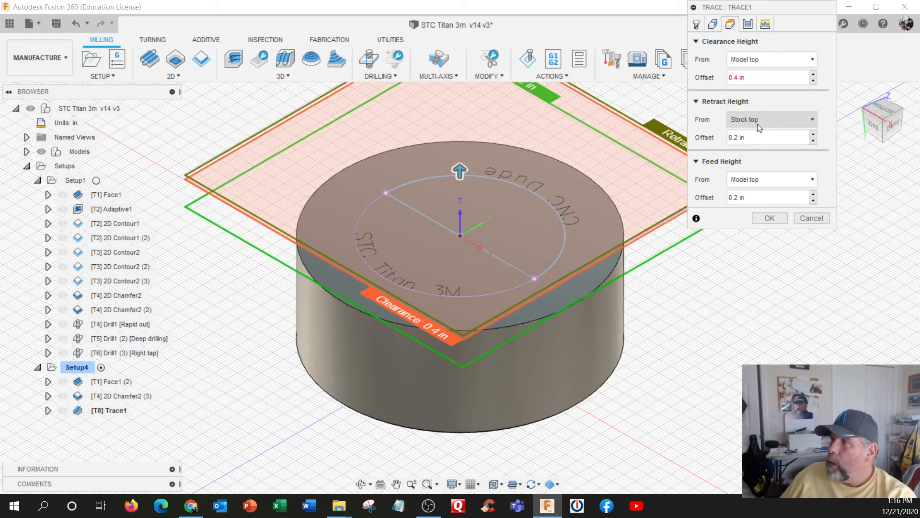
left_click(758, 119)
left_click(756, 162)
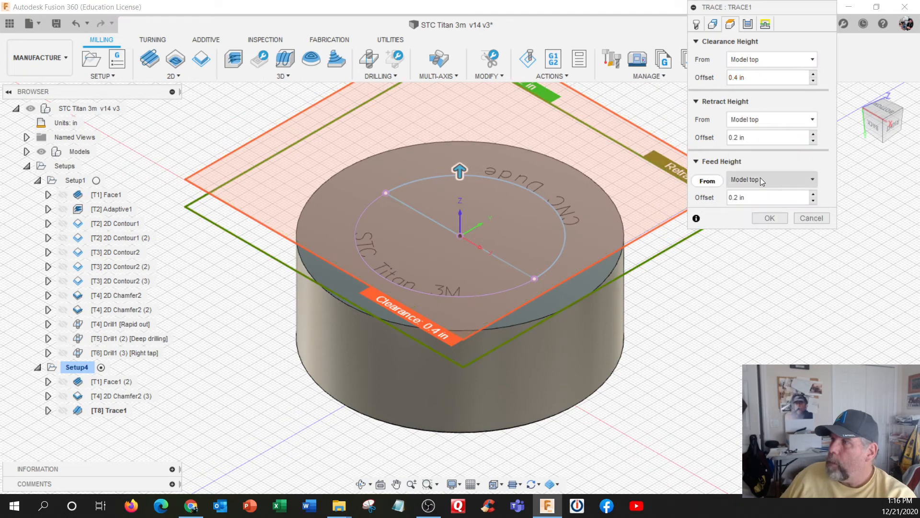
Set the Trace operation's axial offset to -.003 in and generate the engraving toolpath
left_click(747, 27)
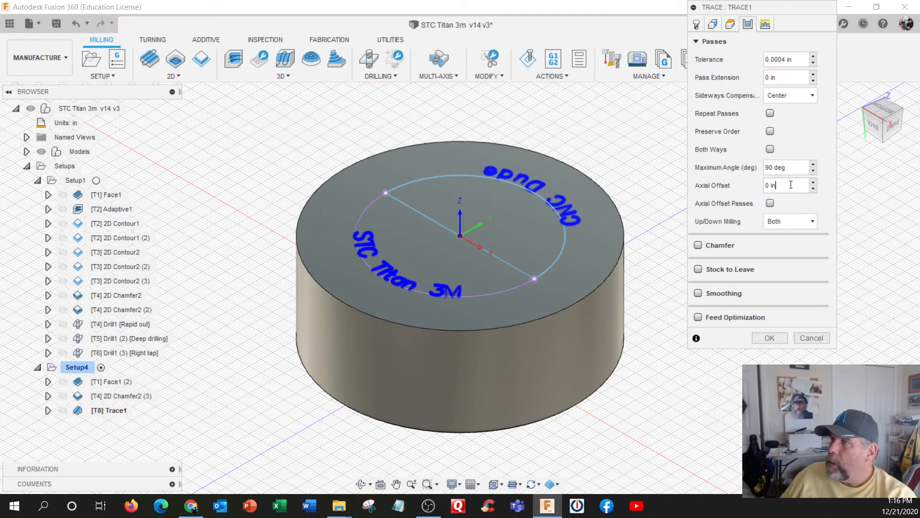
type("-.003")
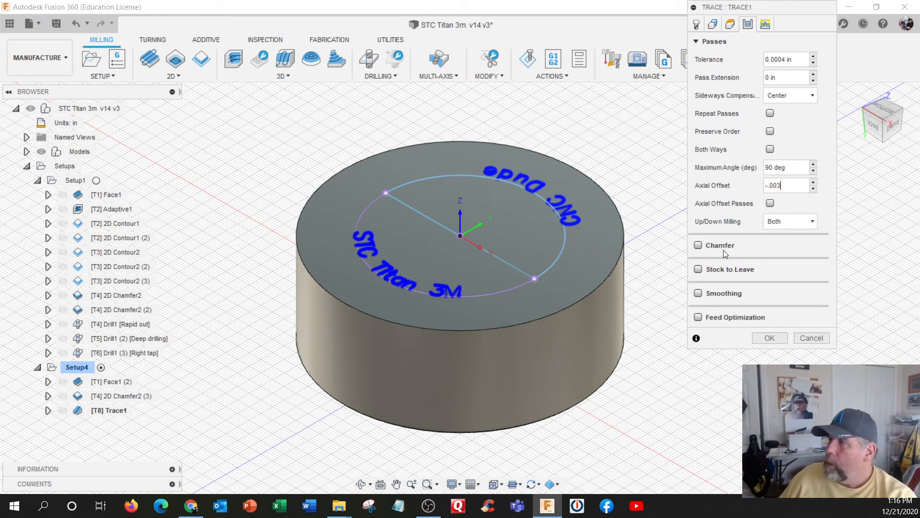
left_click(765, 25)
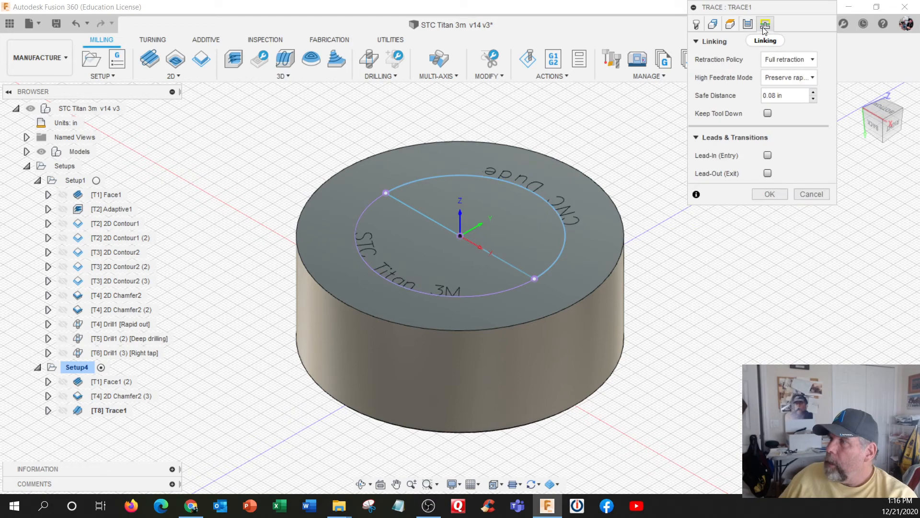
left_click(771, 194)
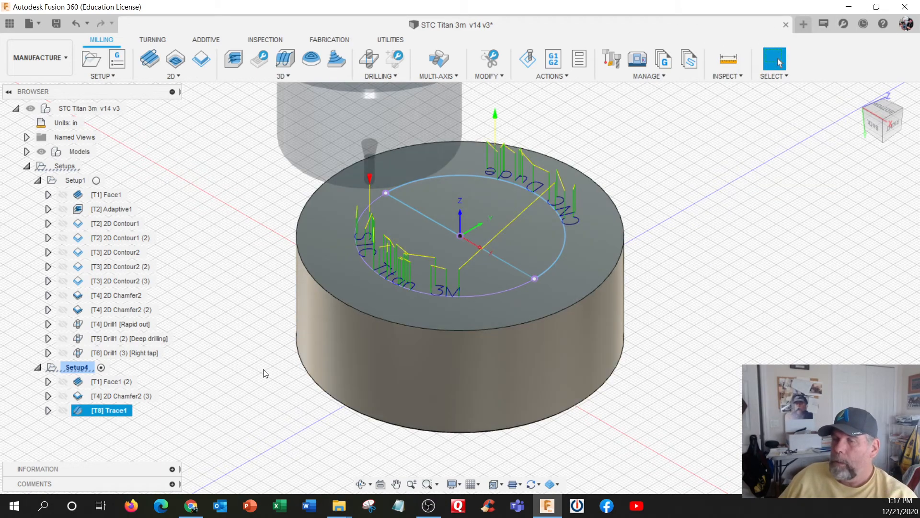
Edit Setup4's stock by replacing the Stock -Z Offset with a new negative value, and accept the setup
left_click(81, 368)
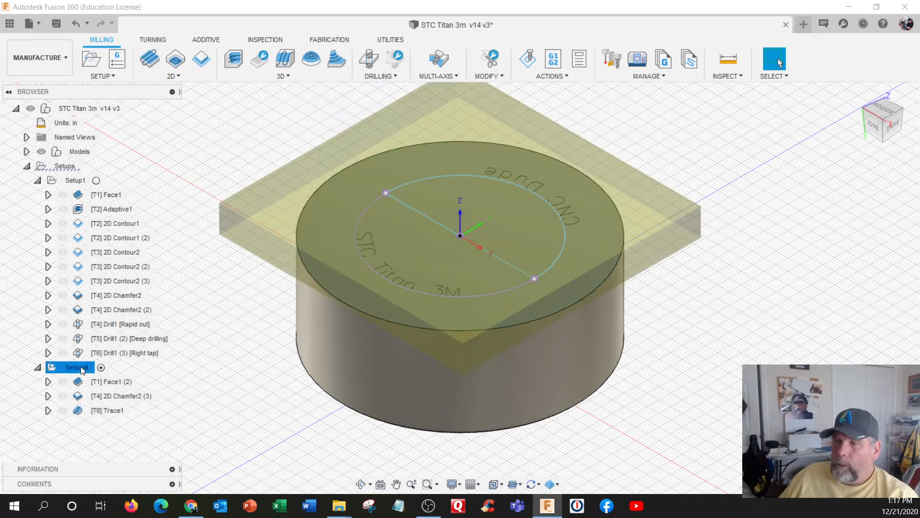
right_click(82, 369)
left_click(99, 27)
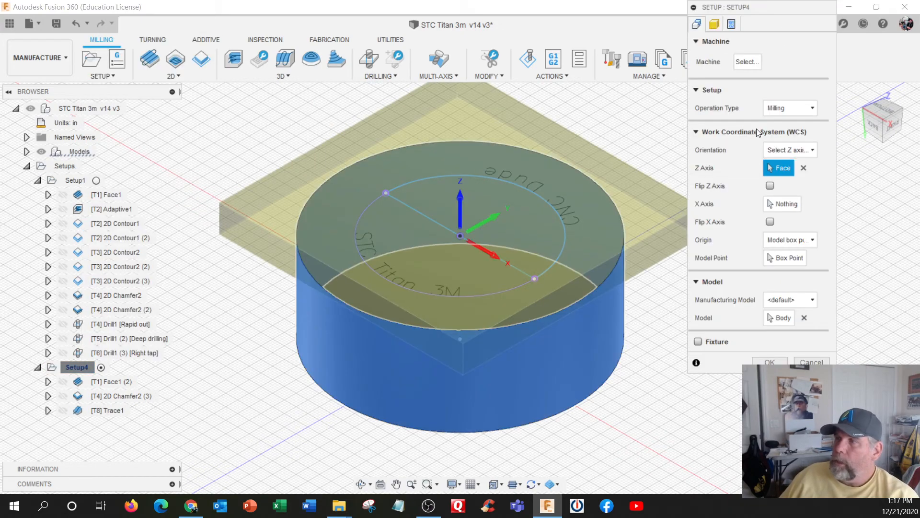
left_click(715, 24)
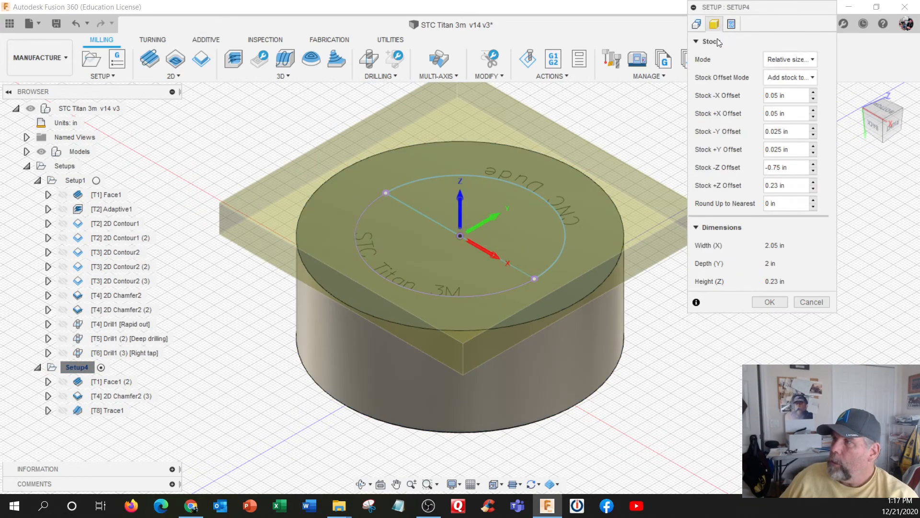
left_click_drag(795, 172, 715, 170)
key("BackSpace")
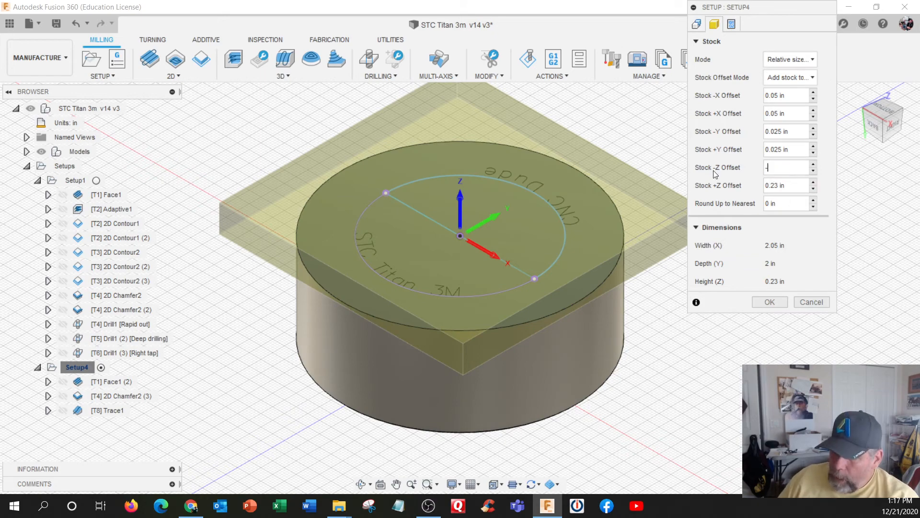
left_click(769, 302)
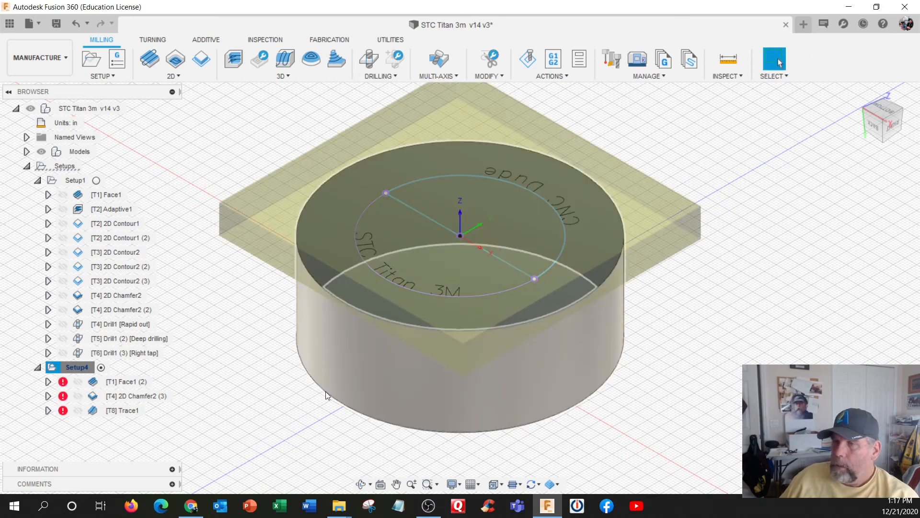
Regenerate all of Setup4's toolpaths and play their simulation to check the facing, chamfering and text engraving
right_click(78, 367)
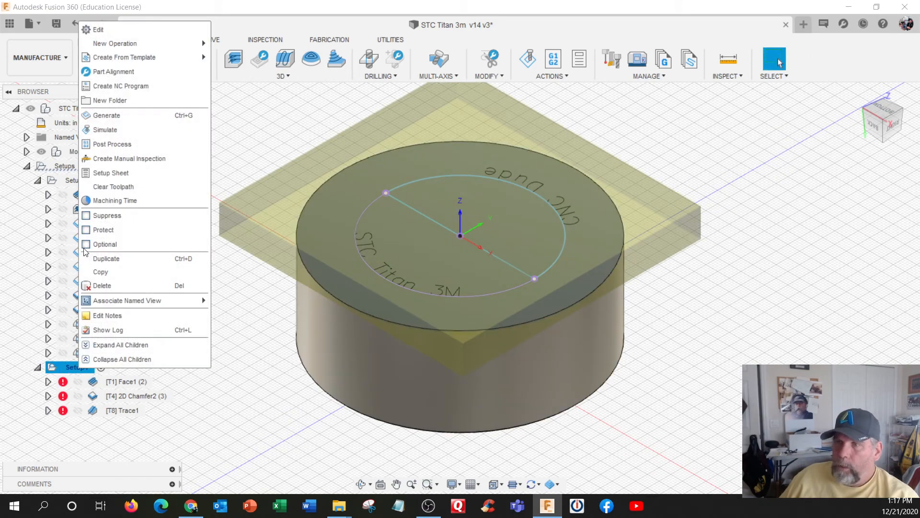
left_click(108, 120)
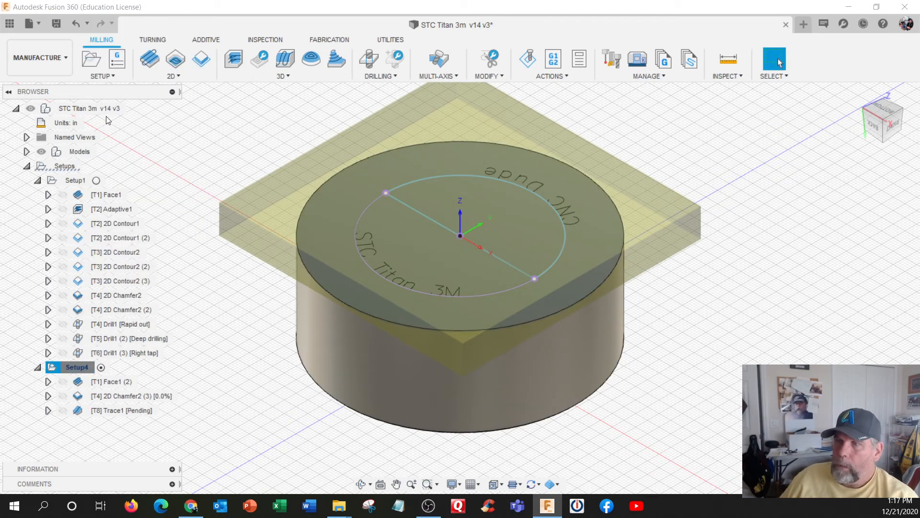
right_click(82, 368)
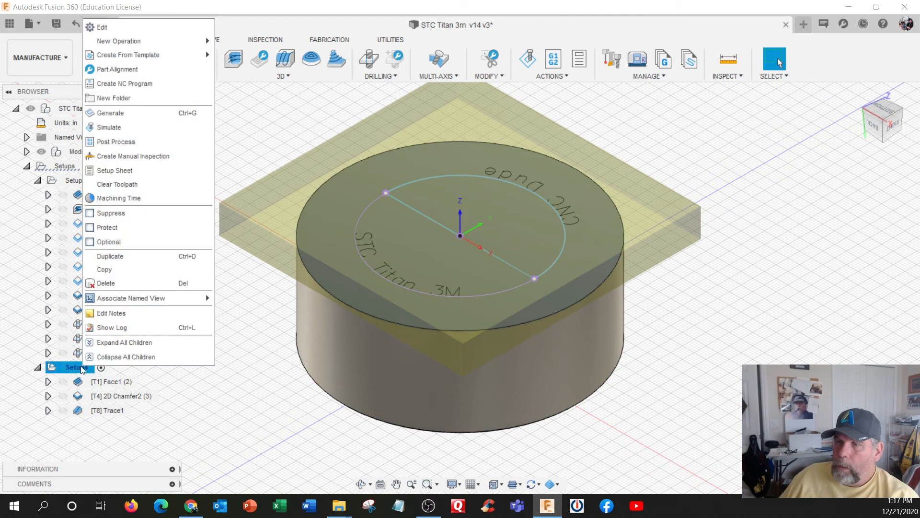
left_click(109, 127)
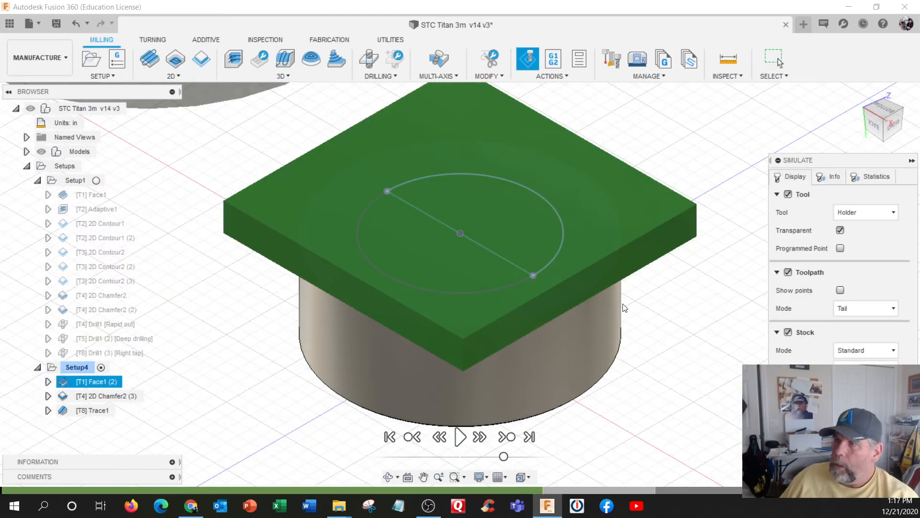
left_click(461, 437)
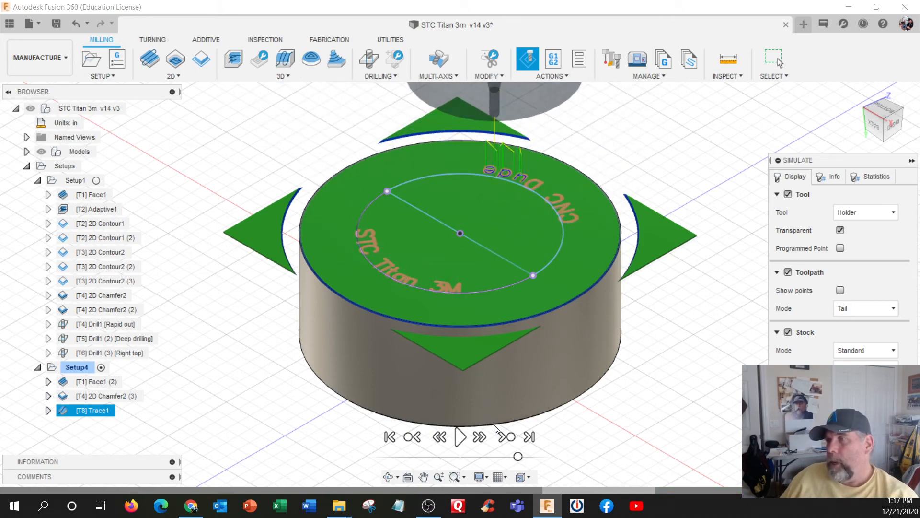
middle_click_drag(506, 329, 422, 316, "shift")
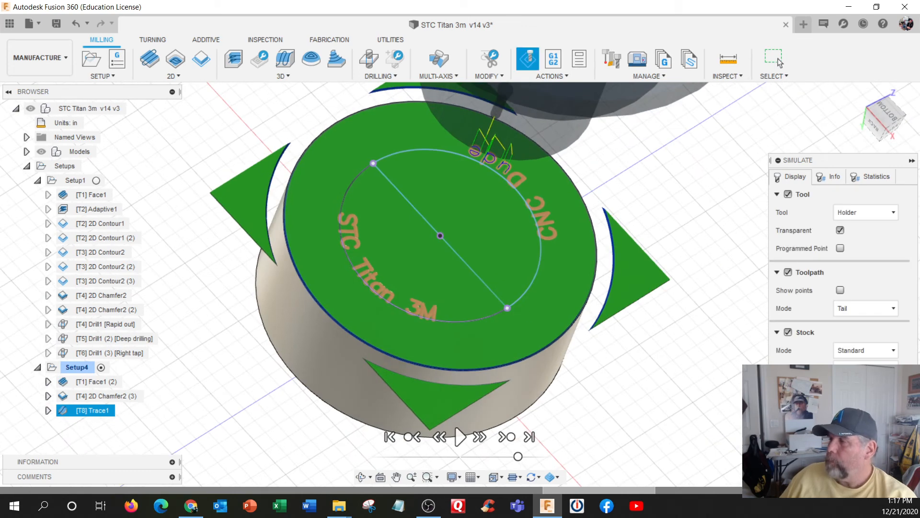
left_click(776, 61)
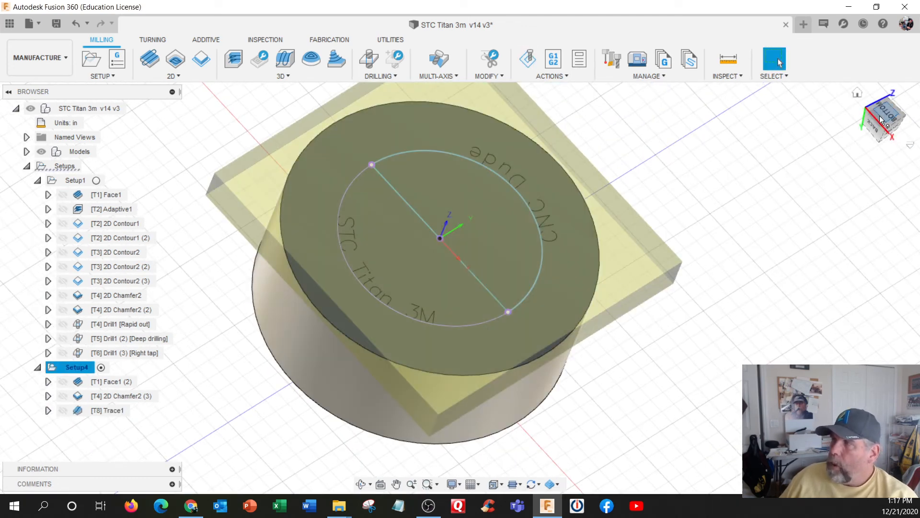
middle_click_drag(770, 175, 792, 158, "shift")
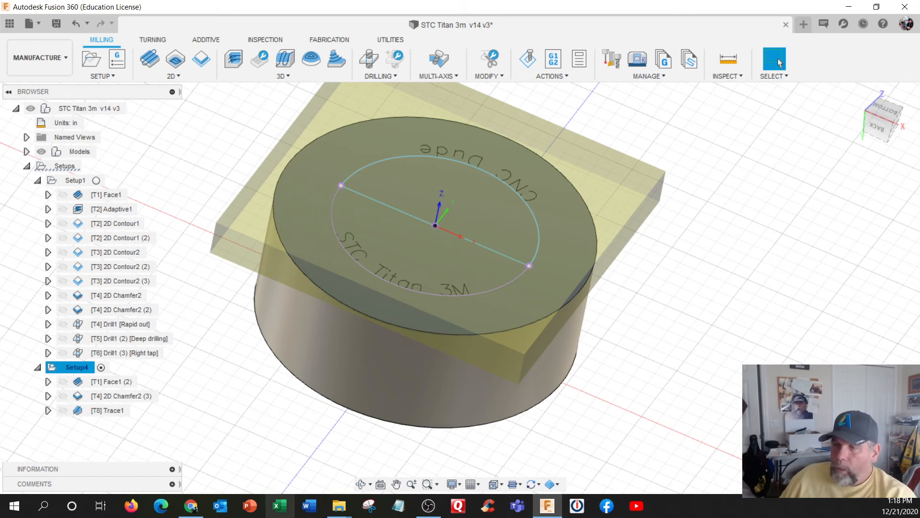
Open the STC Soft Jaws Titan 3M design from the project's Soft Jaws folder
mouse_move(341, 510)
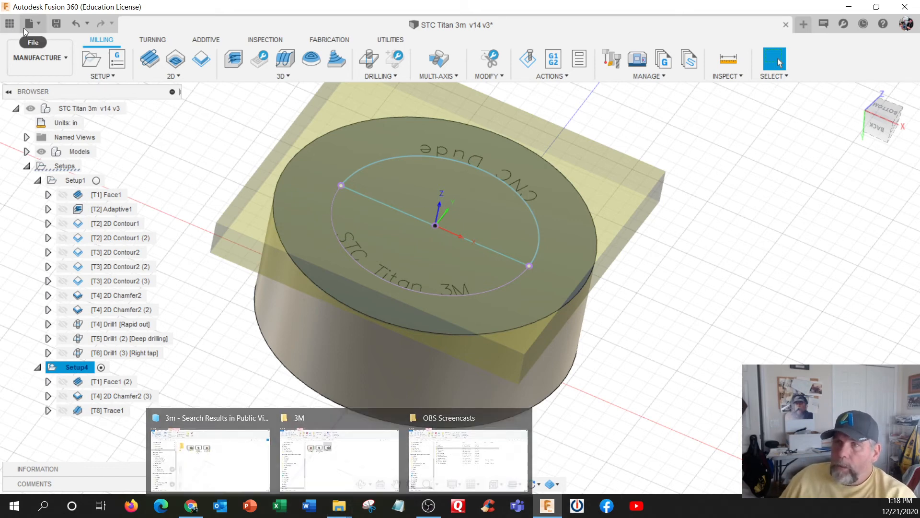
left_click(10, 24)
double_click(56, 118)
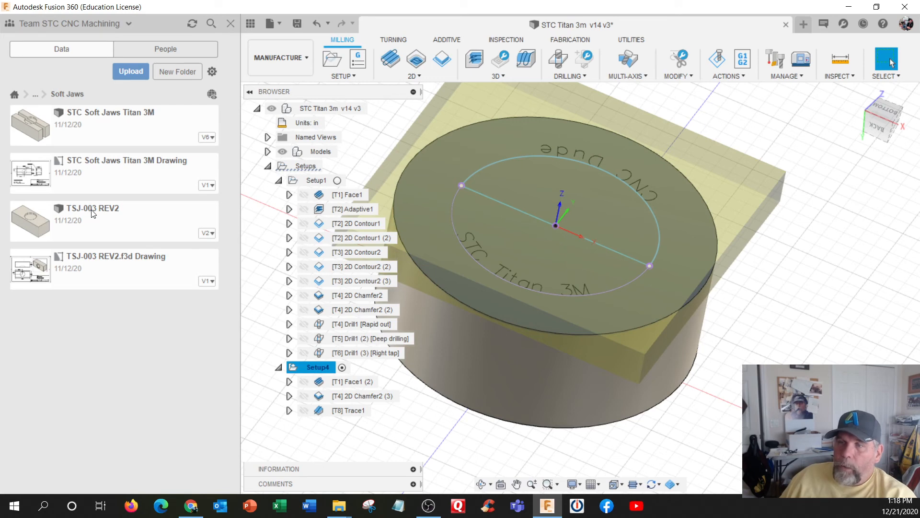
double_click(99, 117)
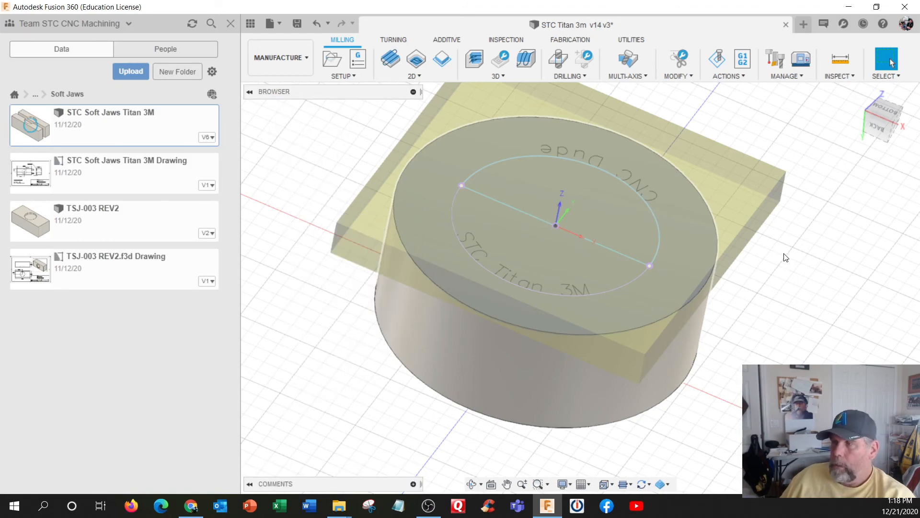
middle_click_drag(783, 262, 761, 295, "shift")
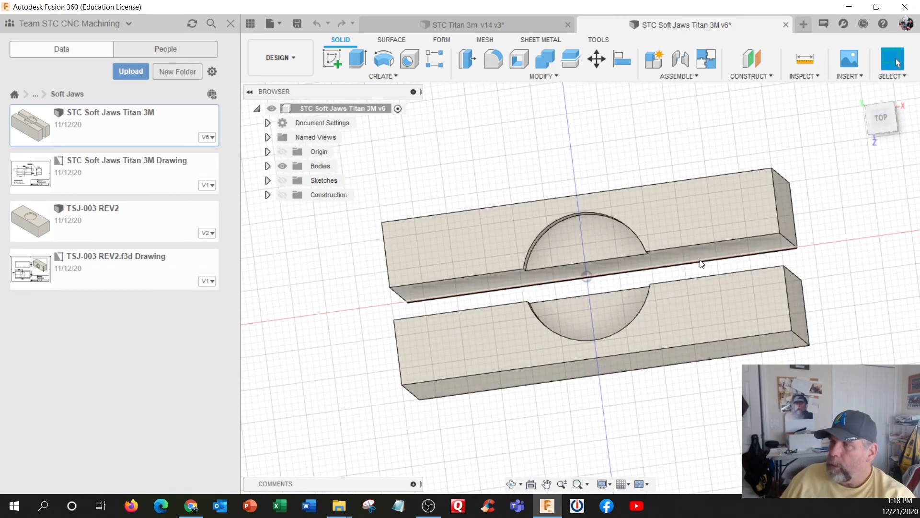
Switch the soft jaws design to the Manufacture workspace, activate Setup1 and list Setup2's operations to review how the round pocket is machined
left_click(288, 57)
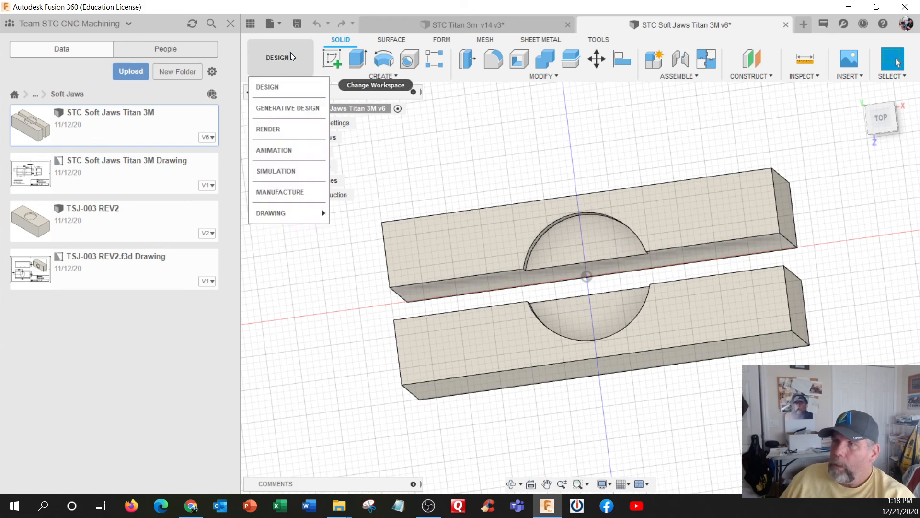
left_click(297, 192)
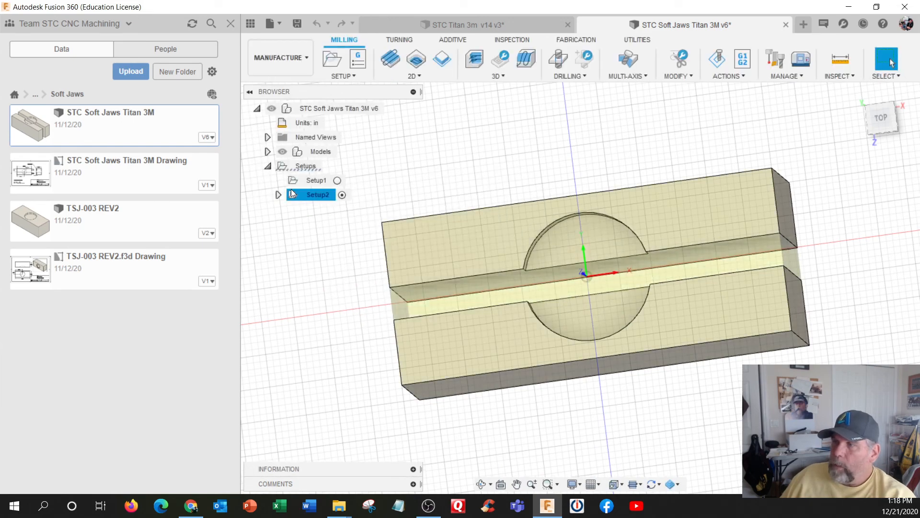
double_click(309, 179)
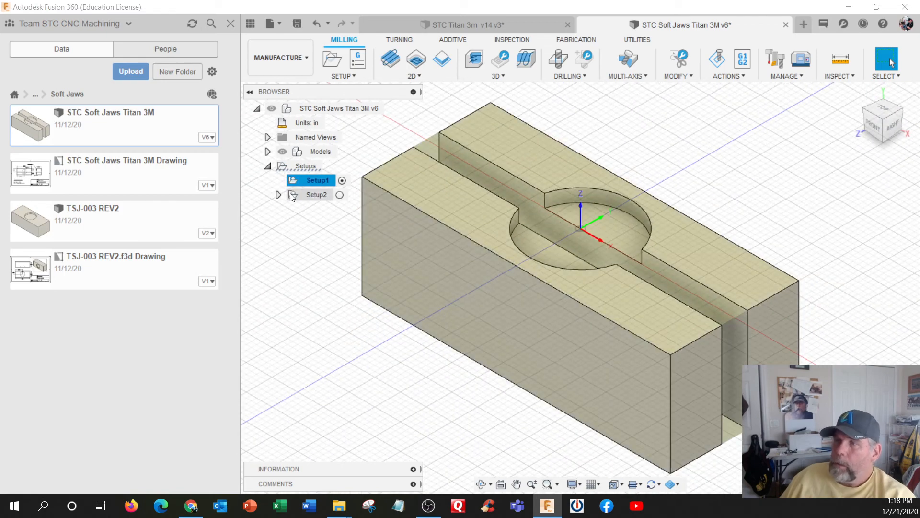
left_click(278, 195)
mouse_move(312, 209)
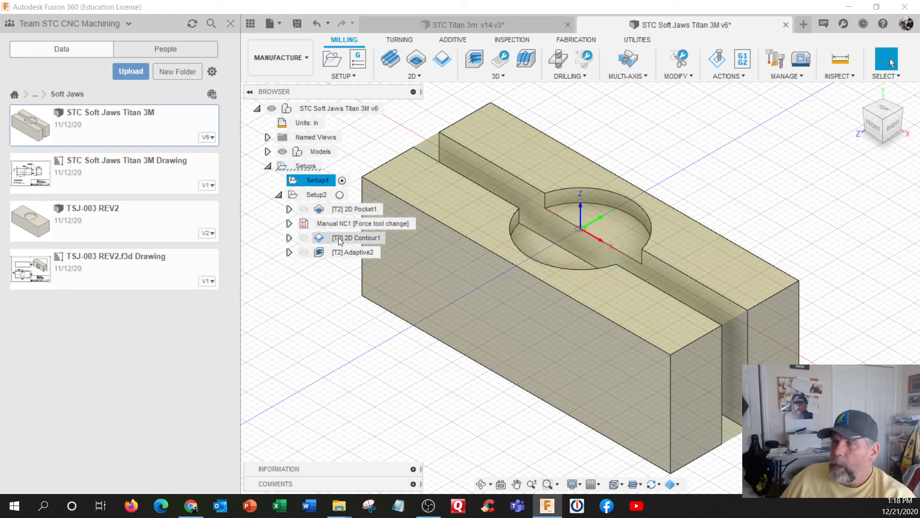
mouse_move(340, 250)
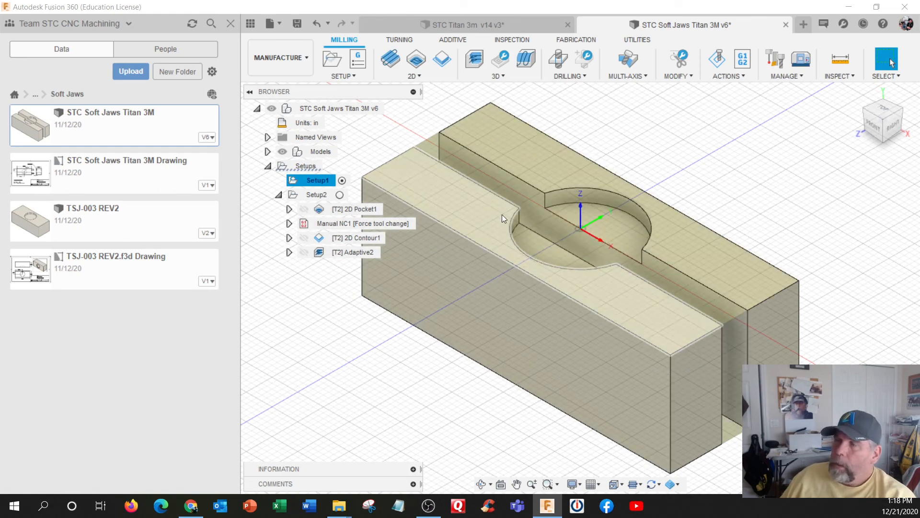
middle_click_drag(502, 214, 588, 214, "shift")
middle_click_drag(580, 188, 607, 221, "shift")
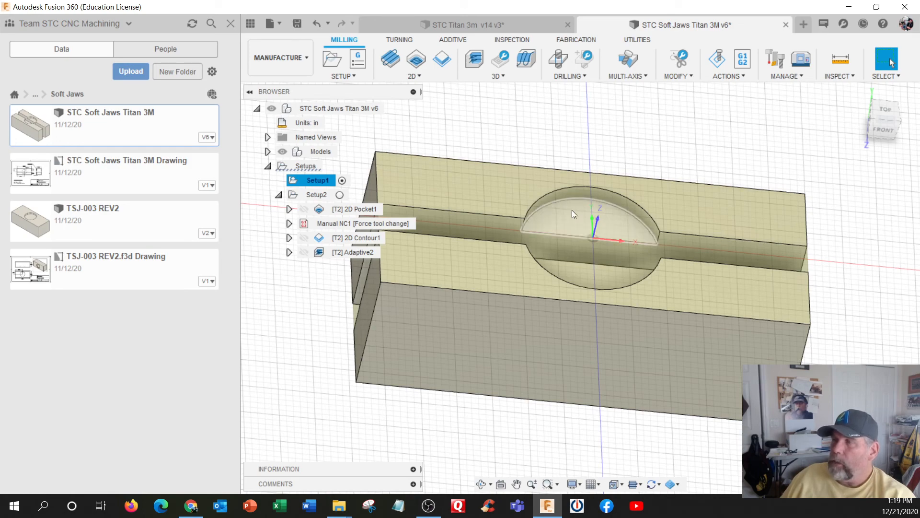
scroll(591, 220, "up", 5)
middle_click_drag(563, 238, 571, 214, "shift")
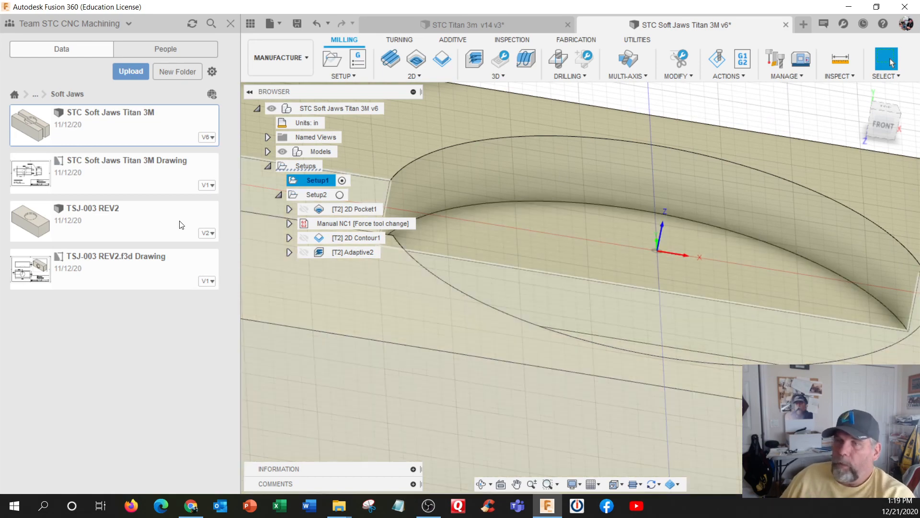
Open the STC Soft Jaws Titan 3M Drawing and examine the jaw dimensions, Bank Surface callout and G55 origin notes
double_click(138, 176)
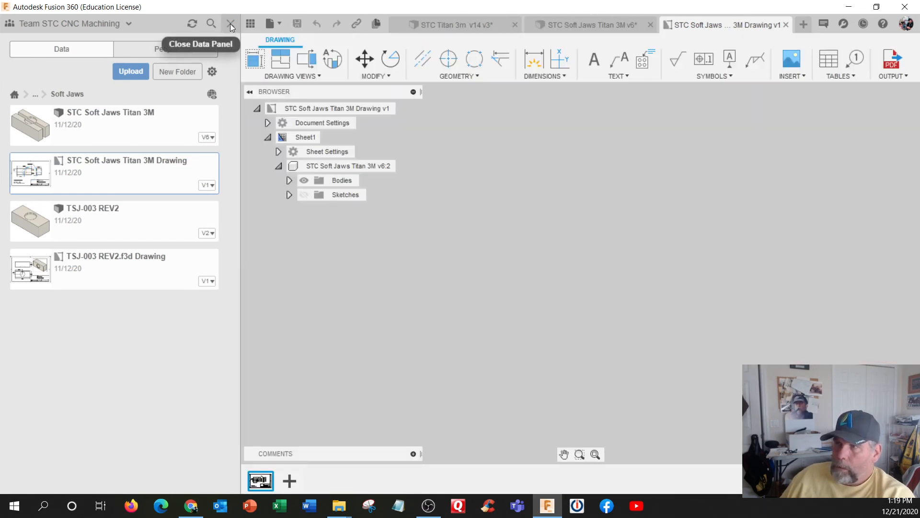
left_click(231, 25)
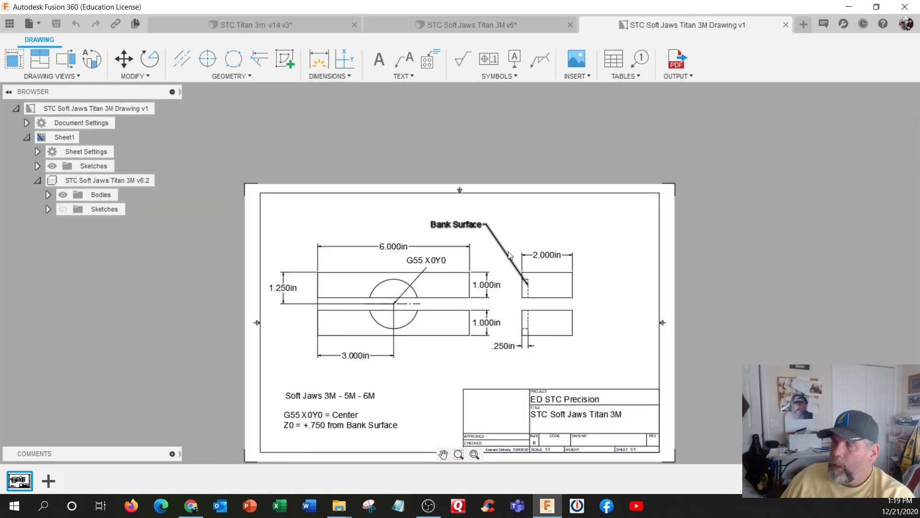
scroll(460, 309, "down", 1)
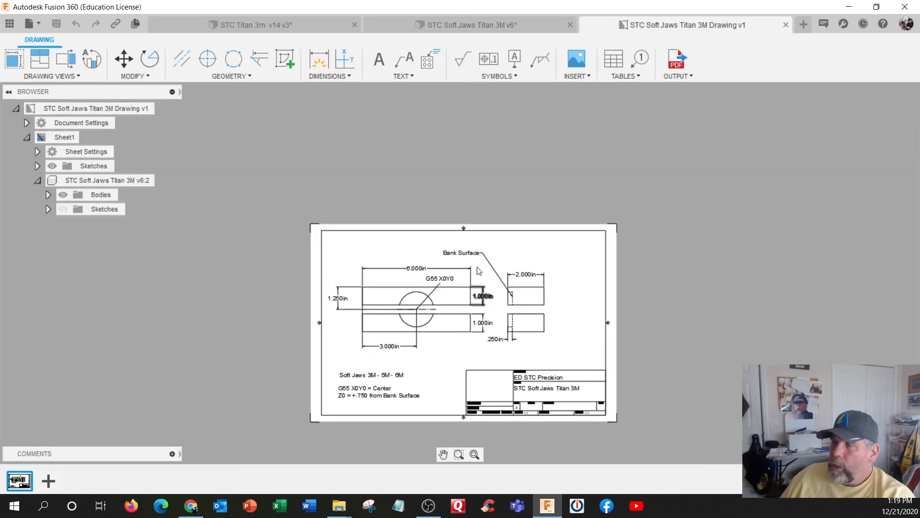
scroll(430, 333, "up", 2)
scroll(413, 361, "up", 2)
mouse_move(412, 362)
middle_mouse_down()
mouse_move(427, 290)
mouse_move(421, 269)
middle_mouse_up()
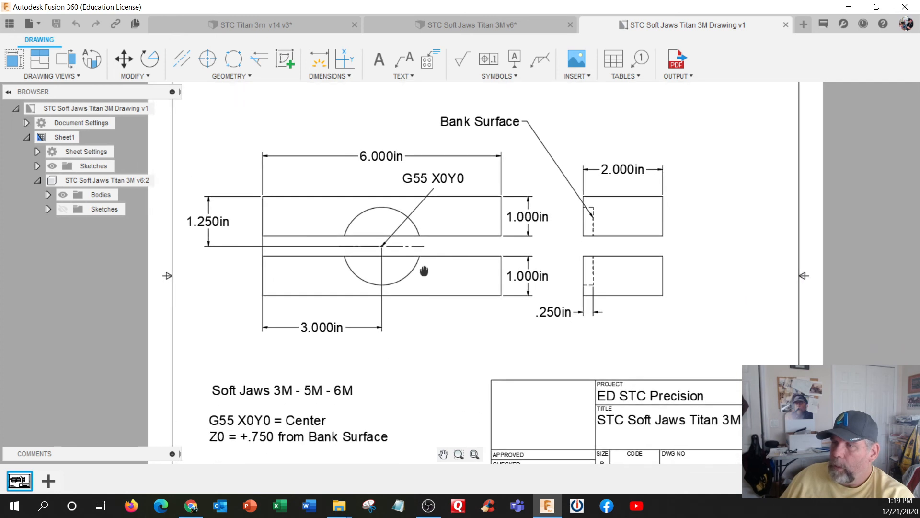